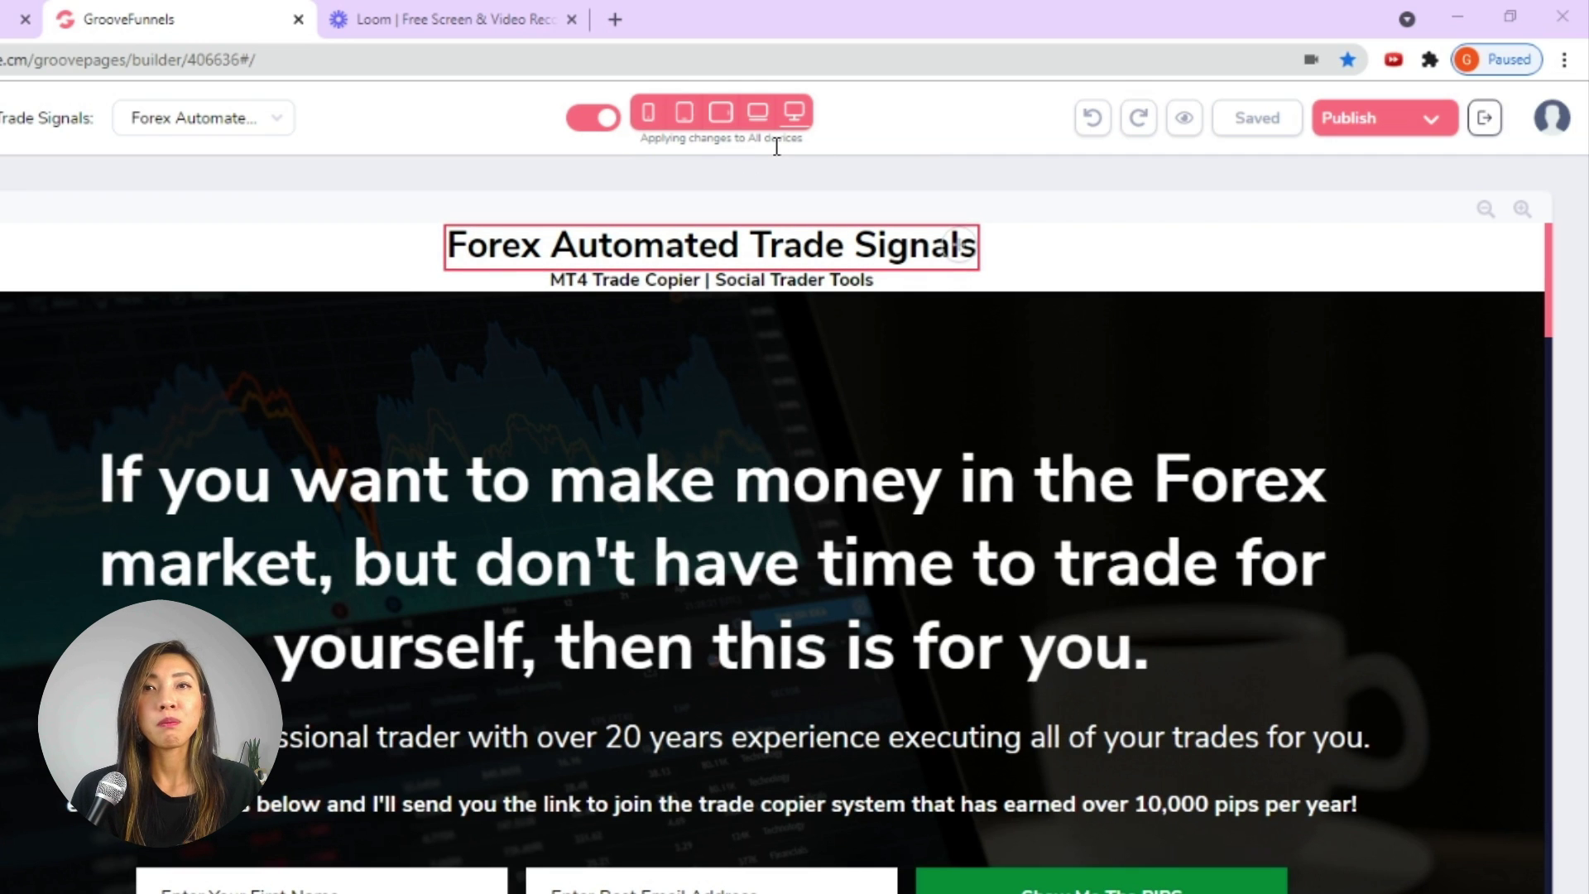
# In the Forex Automated Trade Signals site's publish settings, choose Custom domain as the domain type
pyautogui.click(1380, 128)
pyautogui.click(1364, 463)
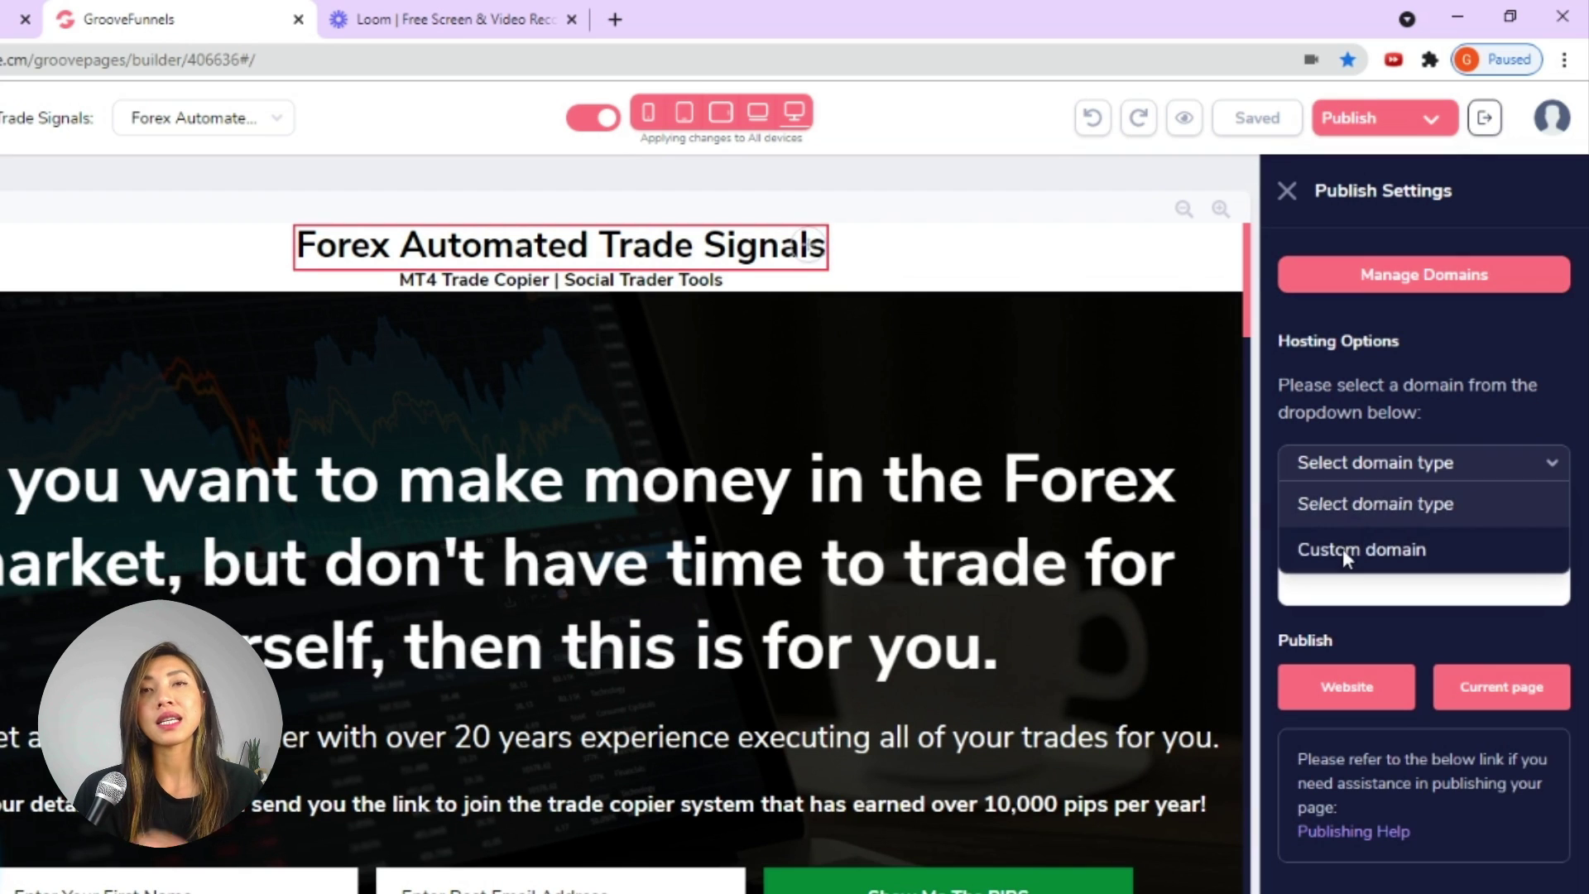
pyautogui.click(1340, 549)
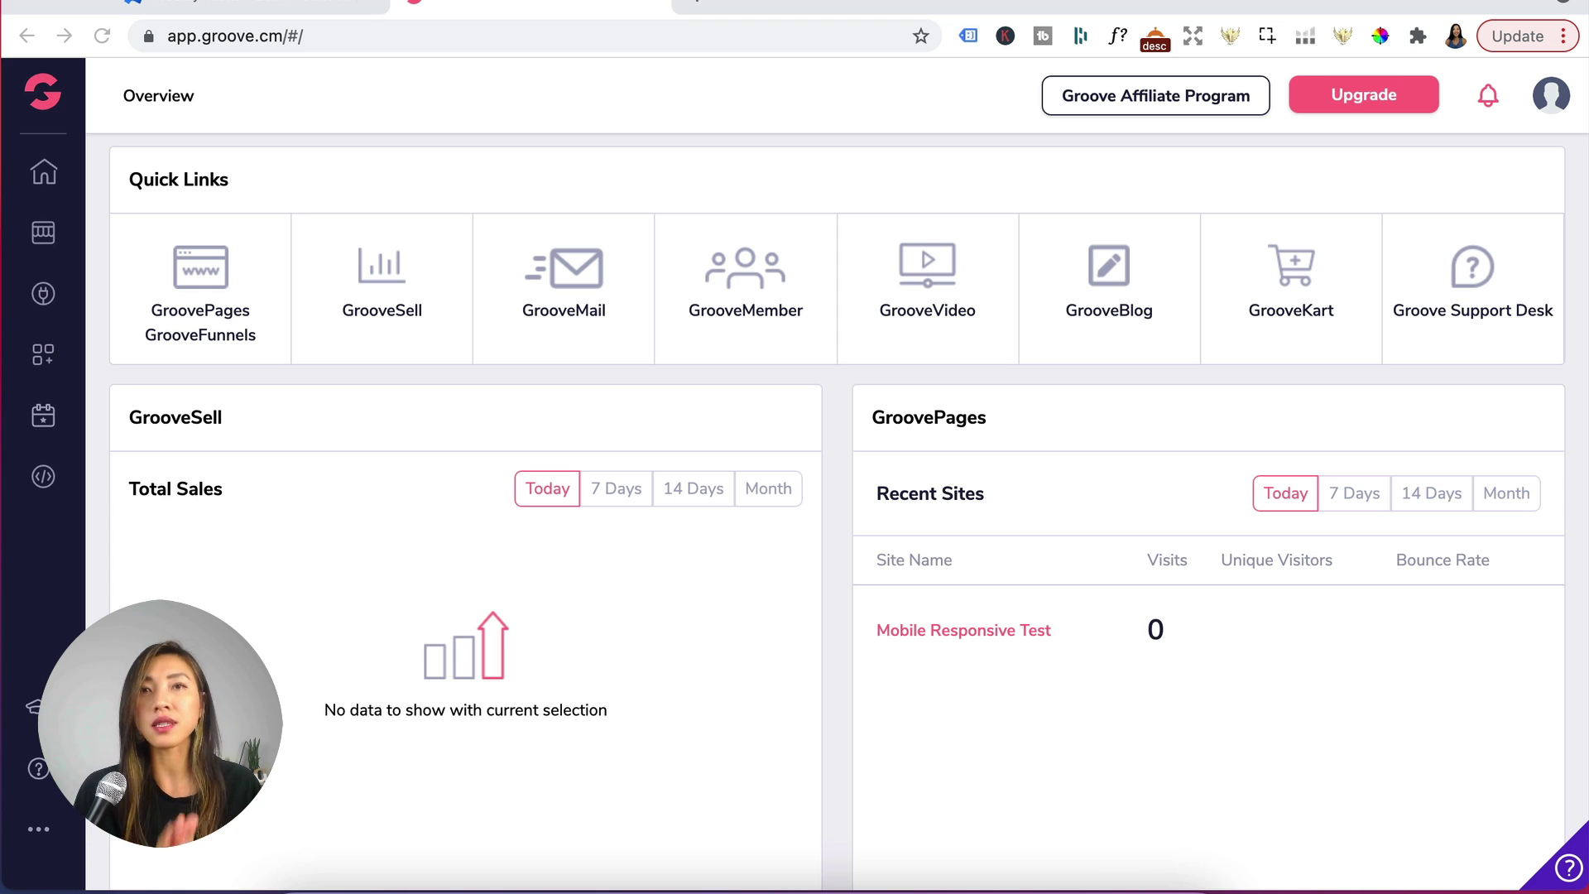
# Enter and save a free GroovePages subdomain on the My account Domains tab, then update the account
pyautogui.click(1549, 97)
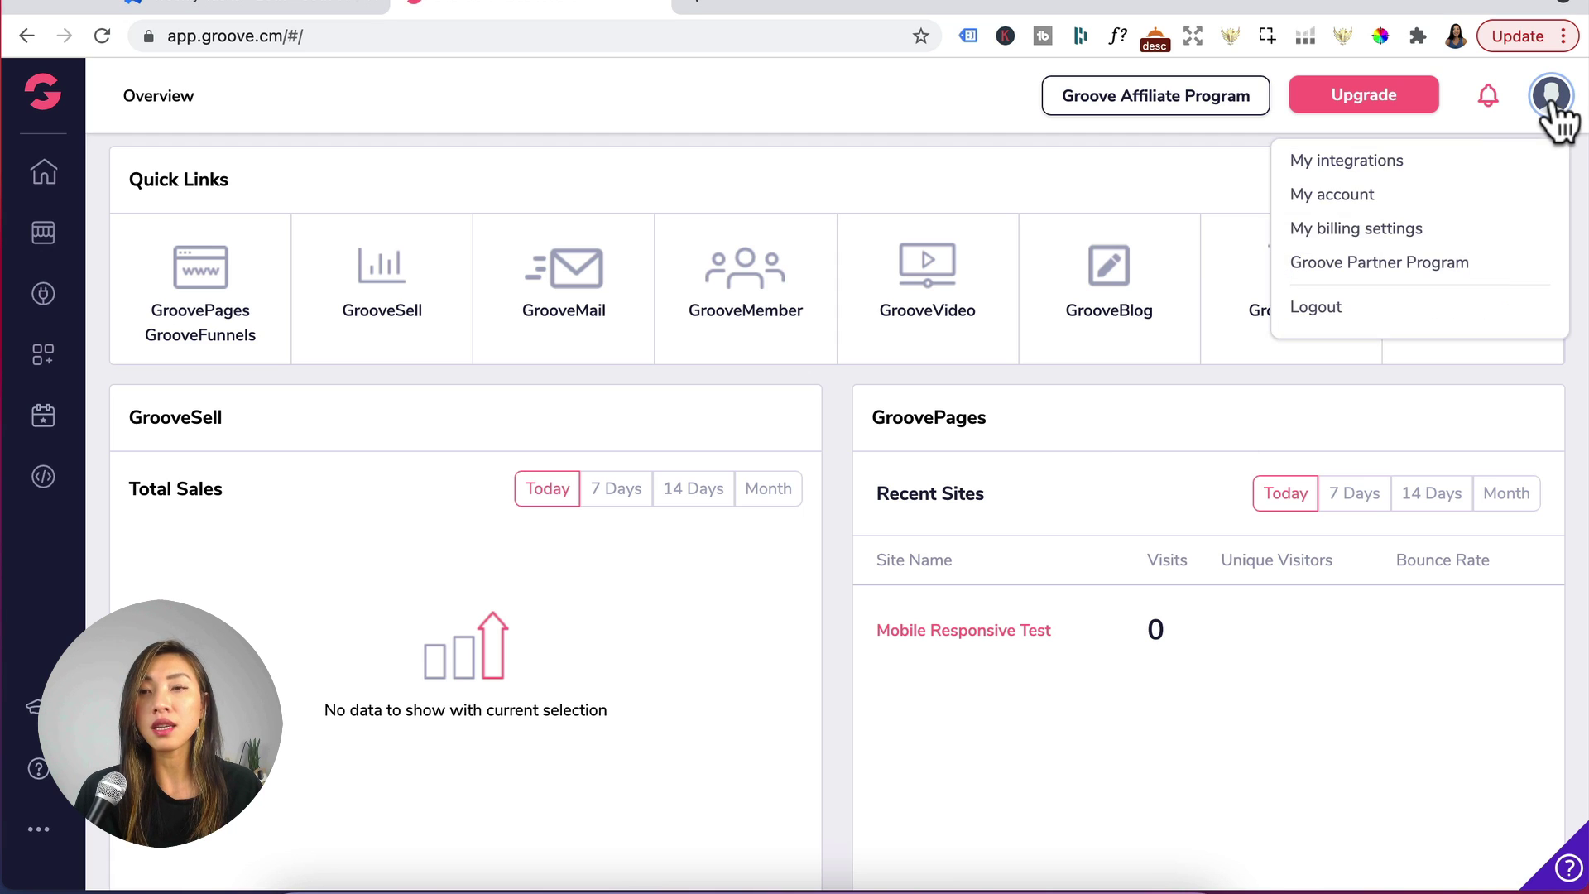
pyautogui.click(1337, 194)
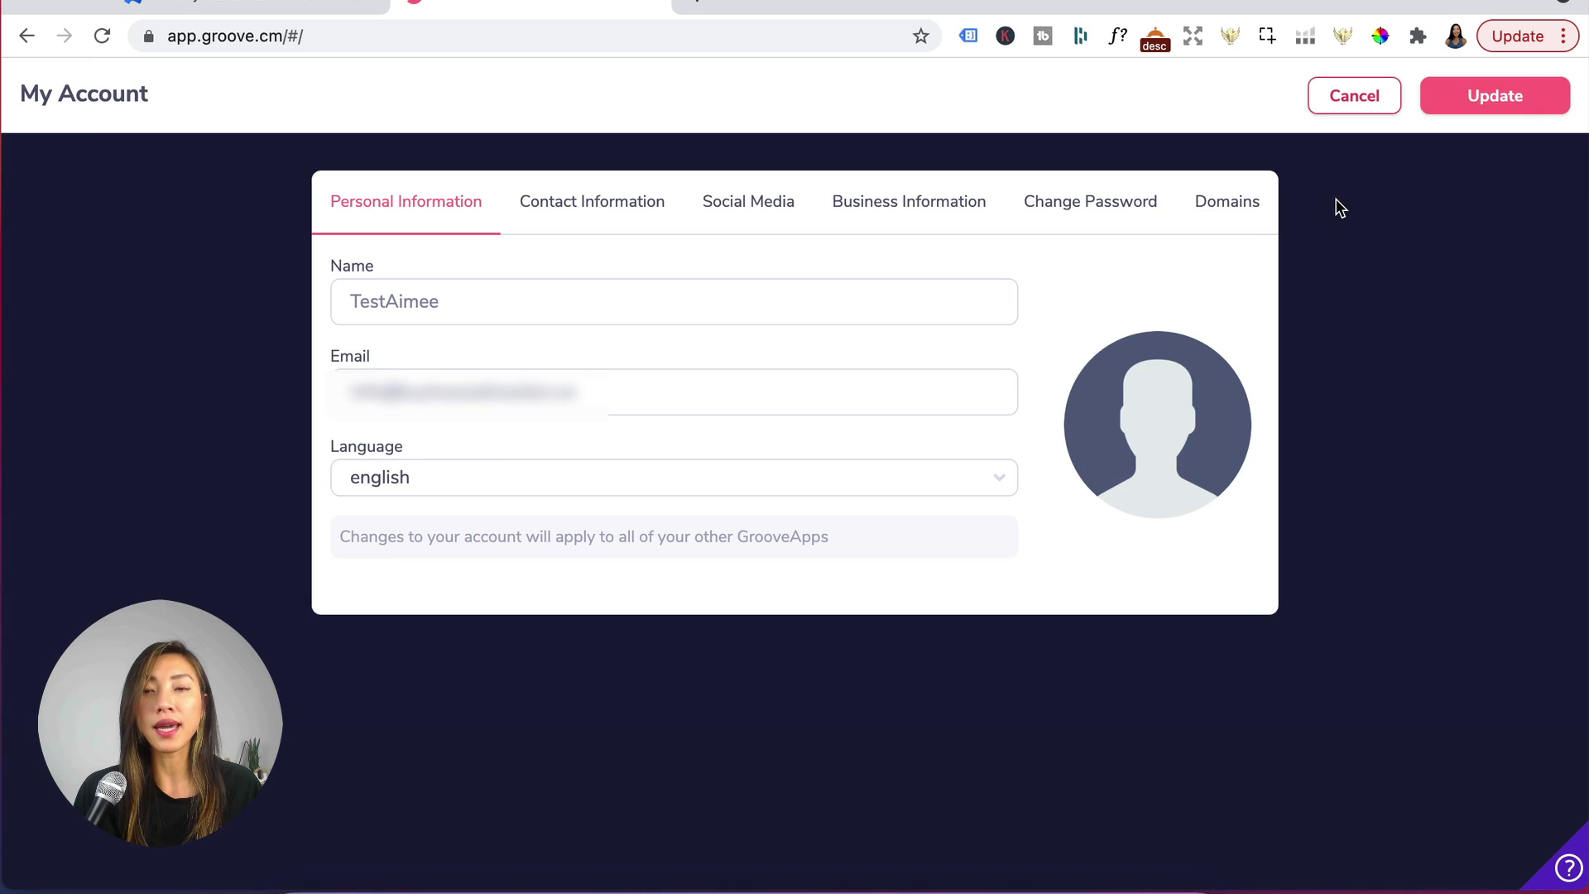
pyautogui.click(1226, 211)
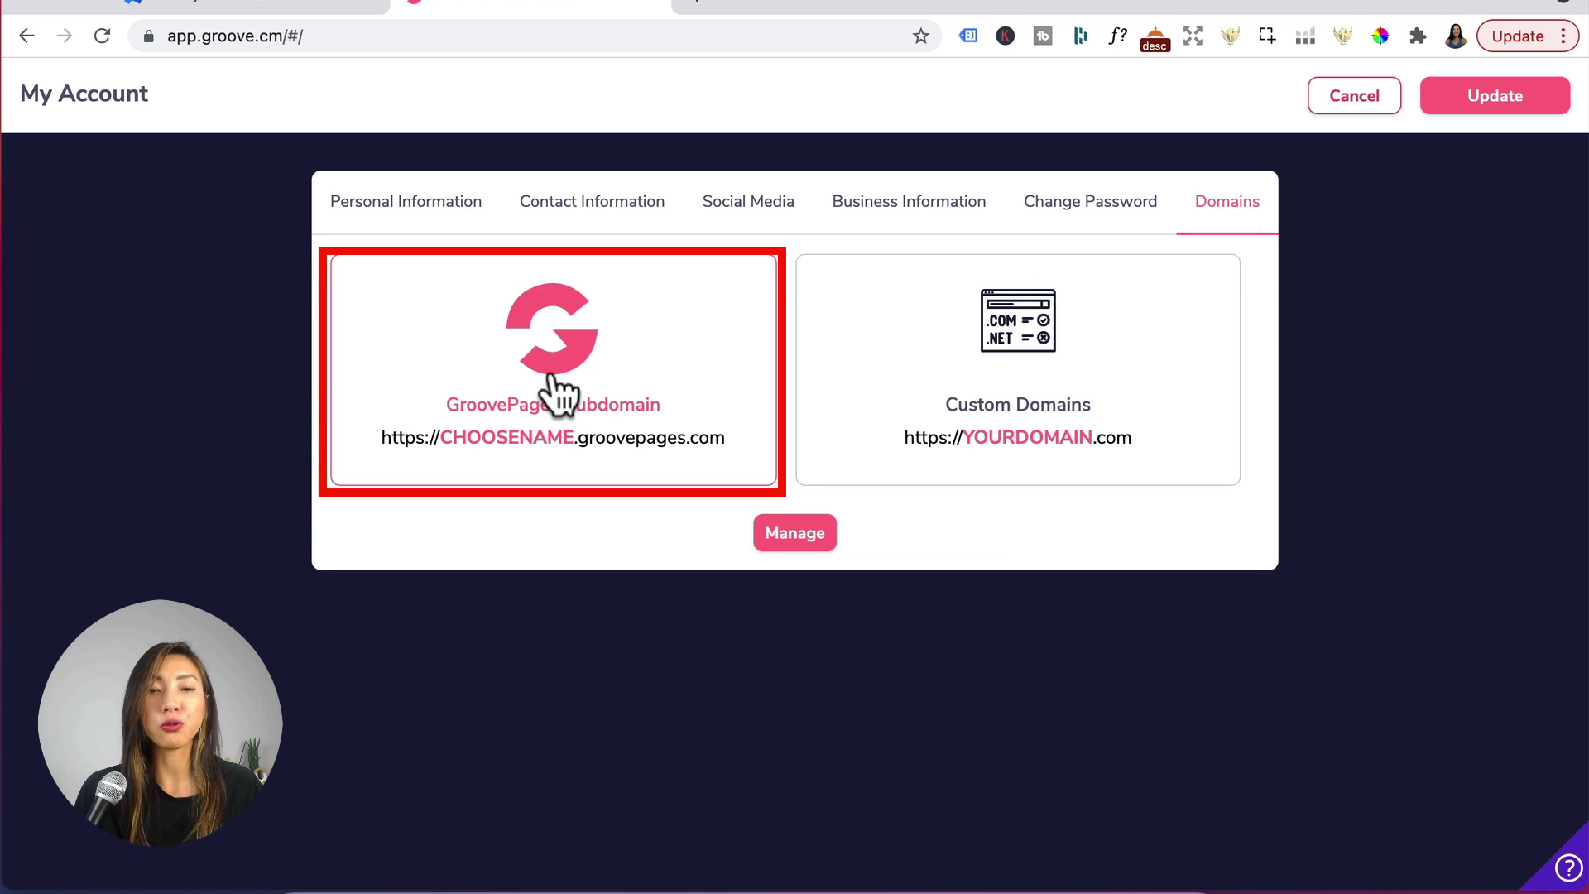
pyautogui.click(796, 546)
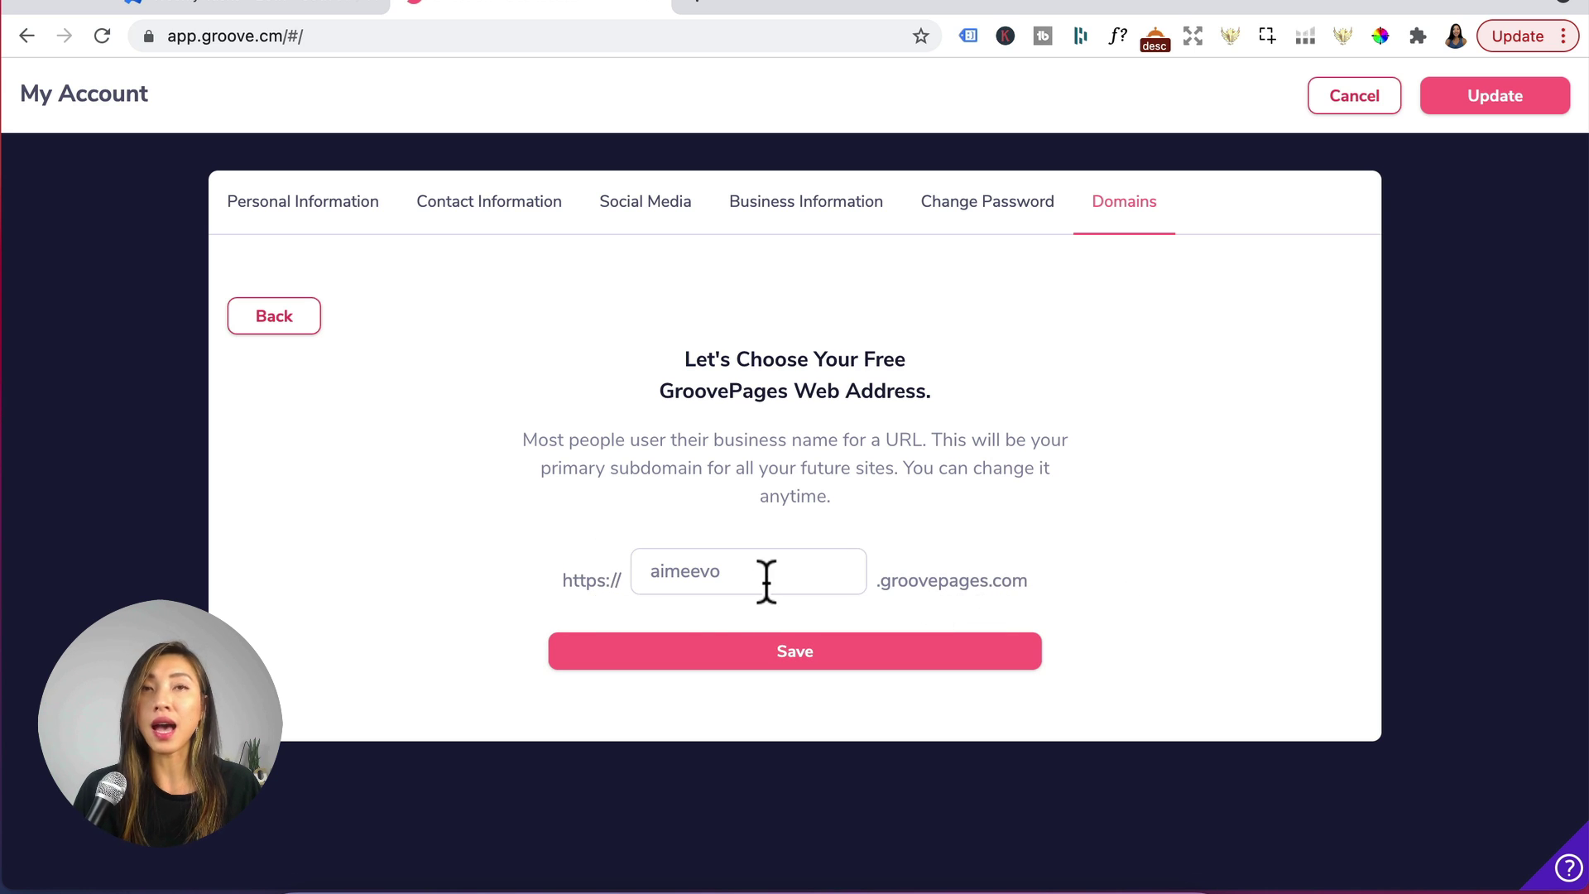
pyautogui.click(769, 662)
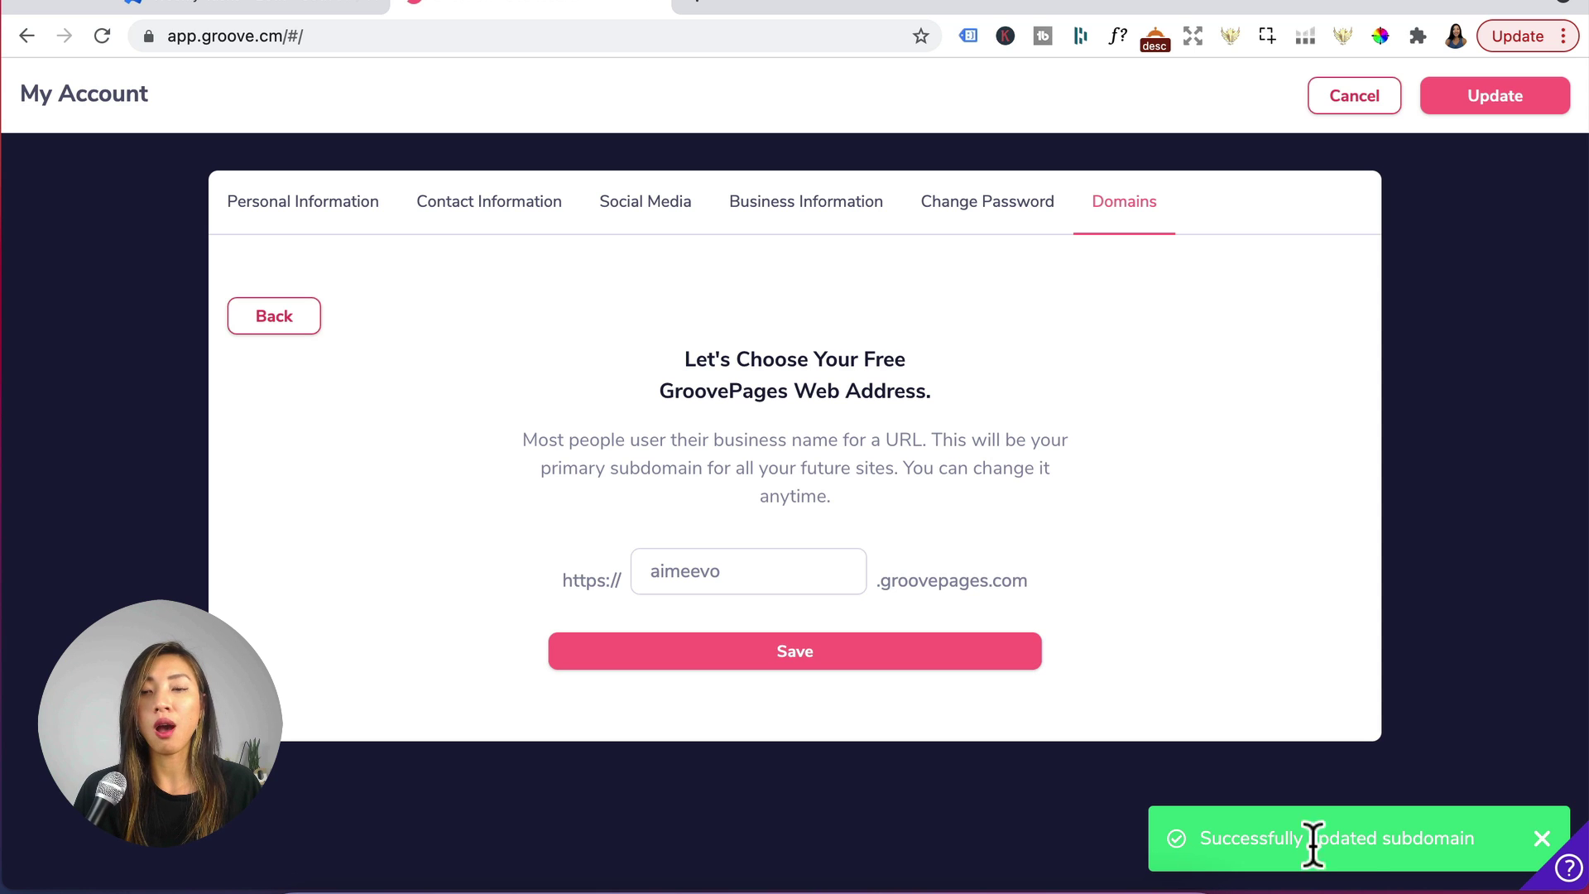
pyautogui.click(1493, 103)
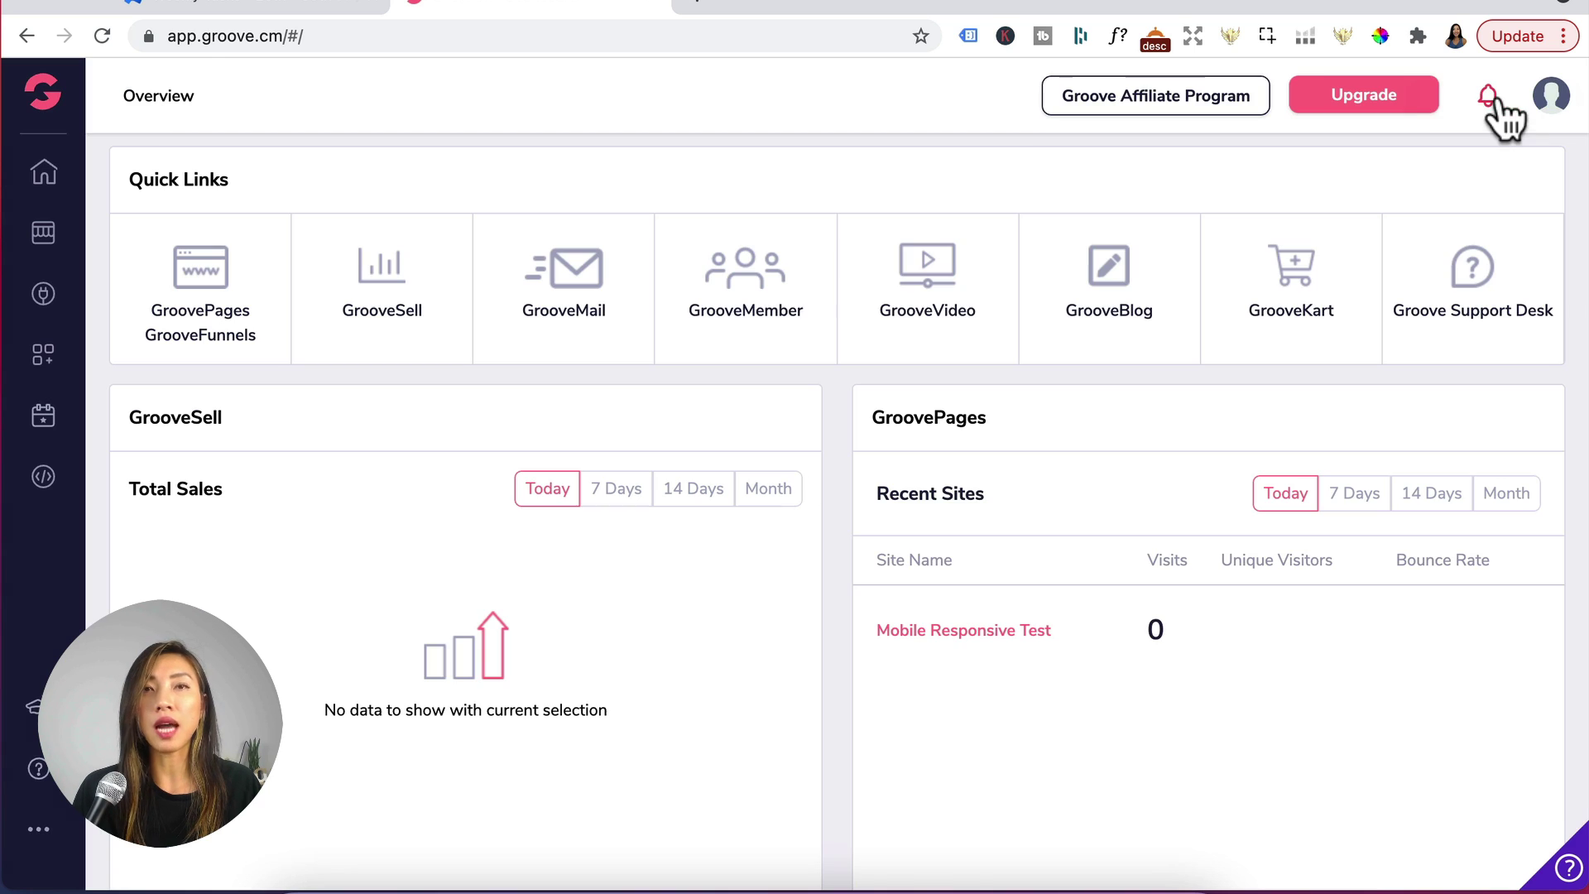
# Log out of Groove, then reload the login page with Empty Cache and Hard Reload
pyautogui.click(1555, 98)
pyautogui.click(1350, 307)
pyautogui.rightClick(839, 292)
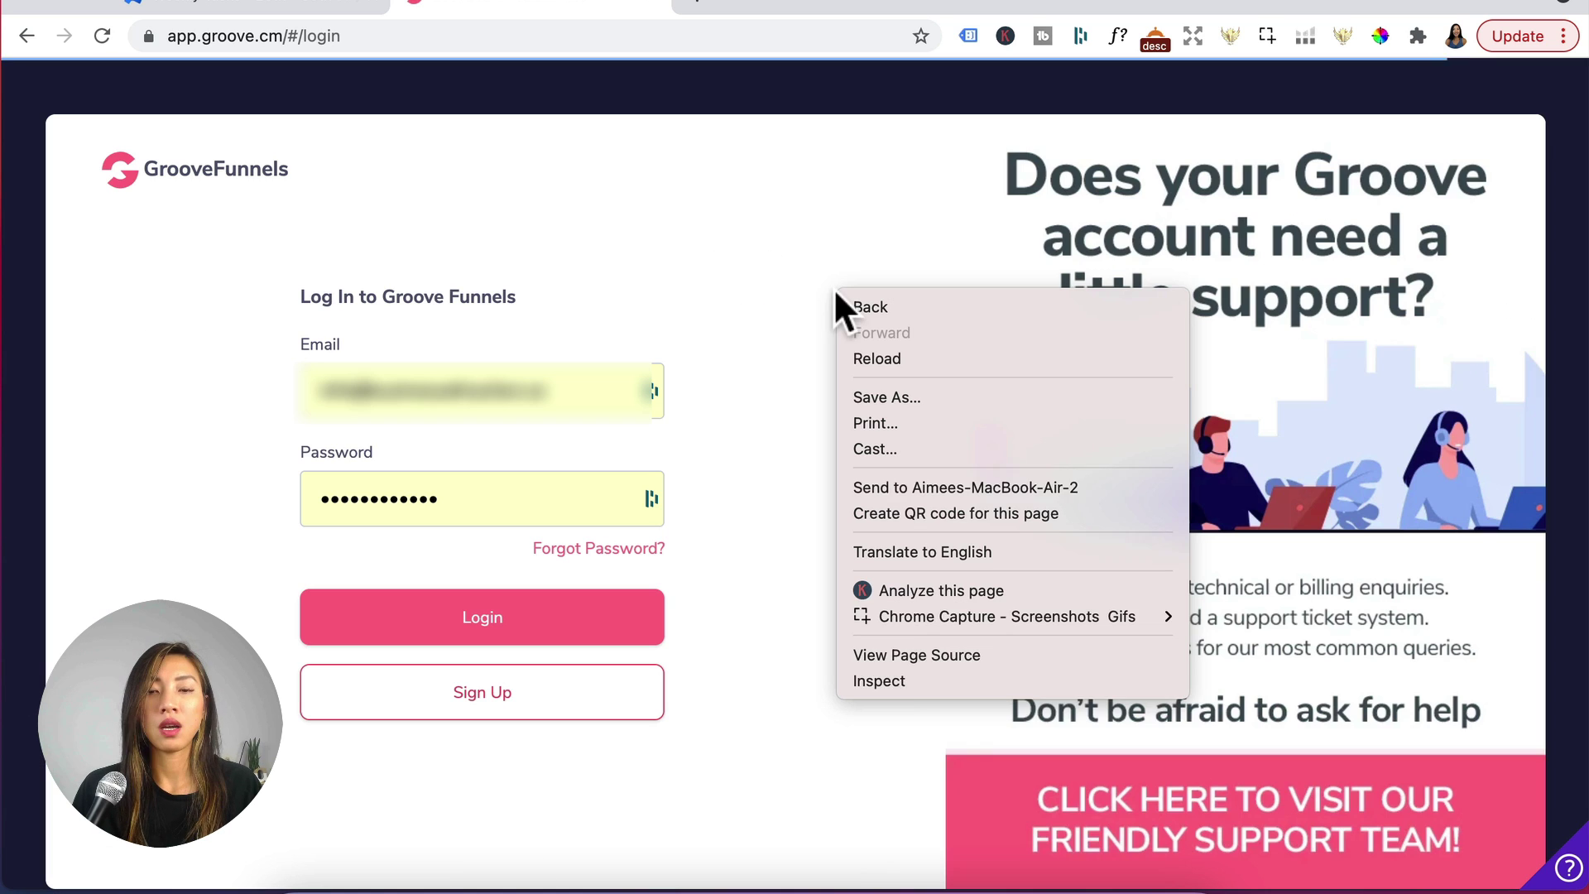
pyautogui.click(899, 677)
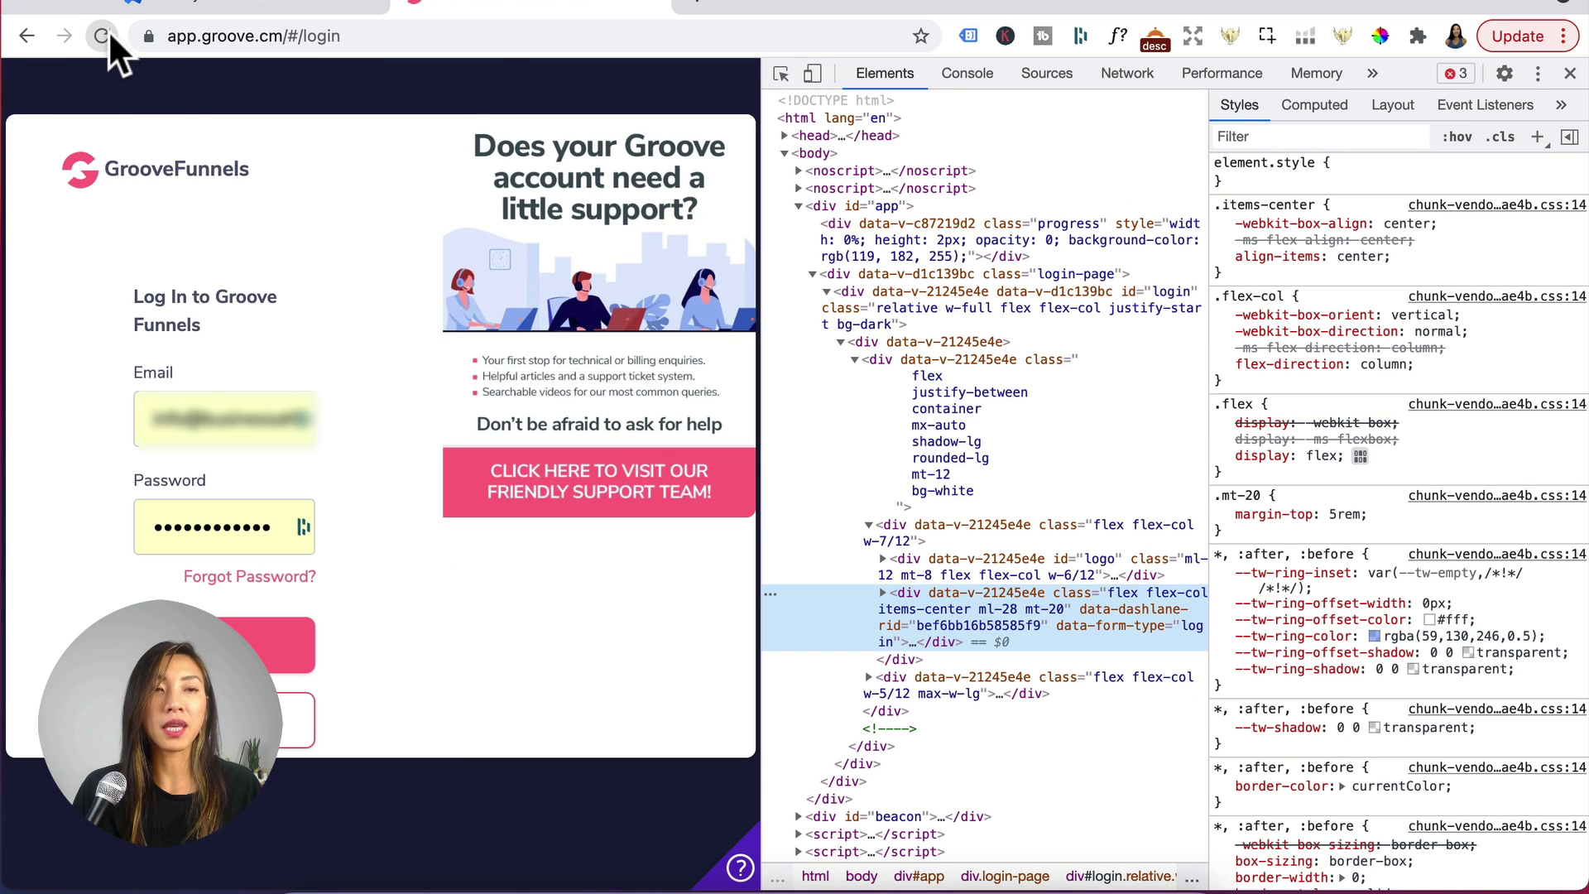
pyautogui.rightClick(102, 36)
pyautogui.click(170, 145)
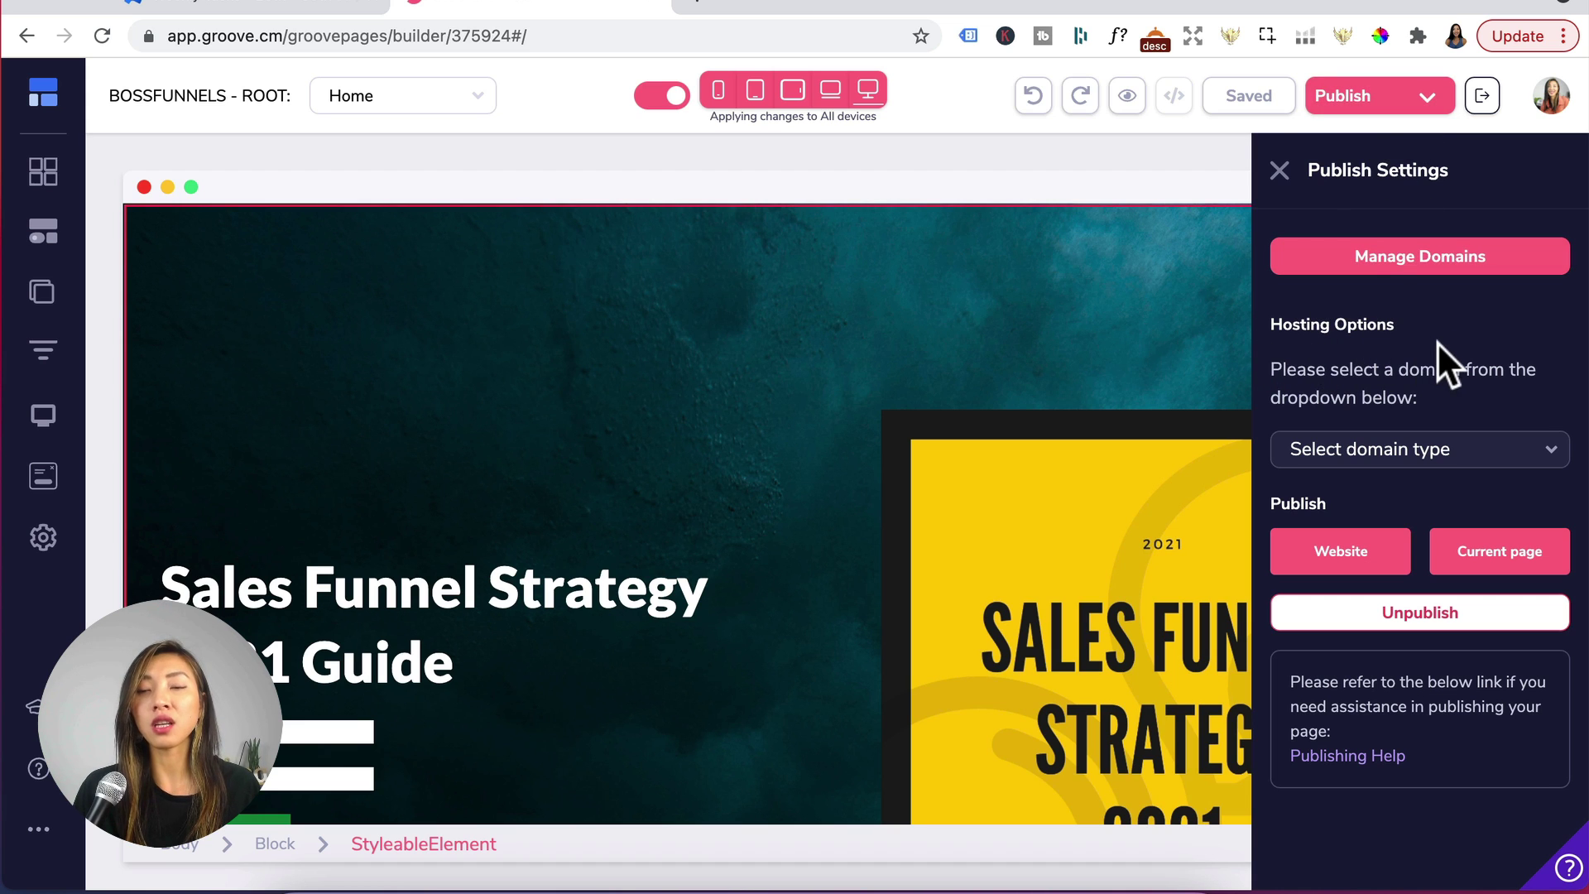
# Set BOSSFUNNELS - ROOT to Custom domain hosting on bossfunnels.co with location Root
pyautogui.click(1485, 460)
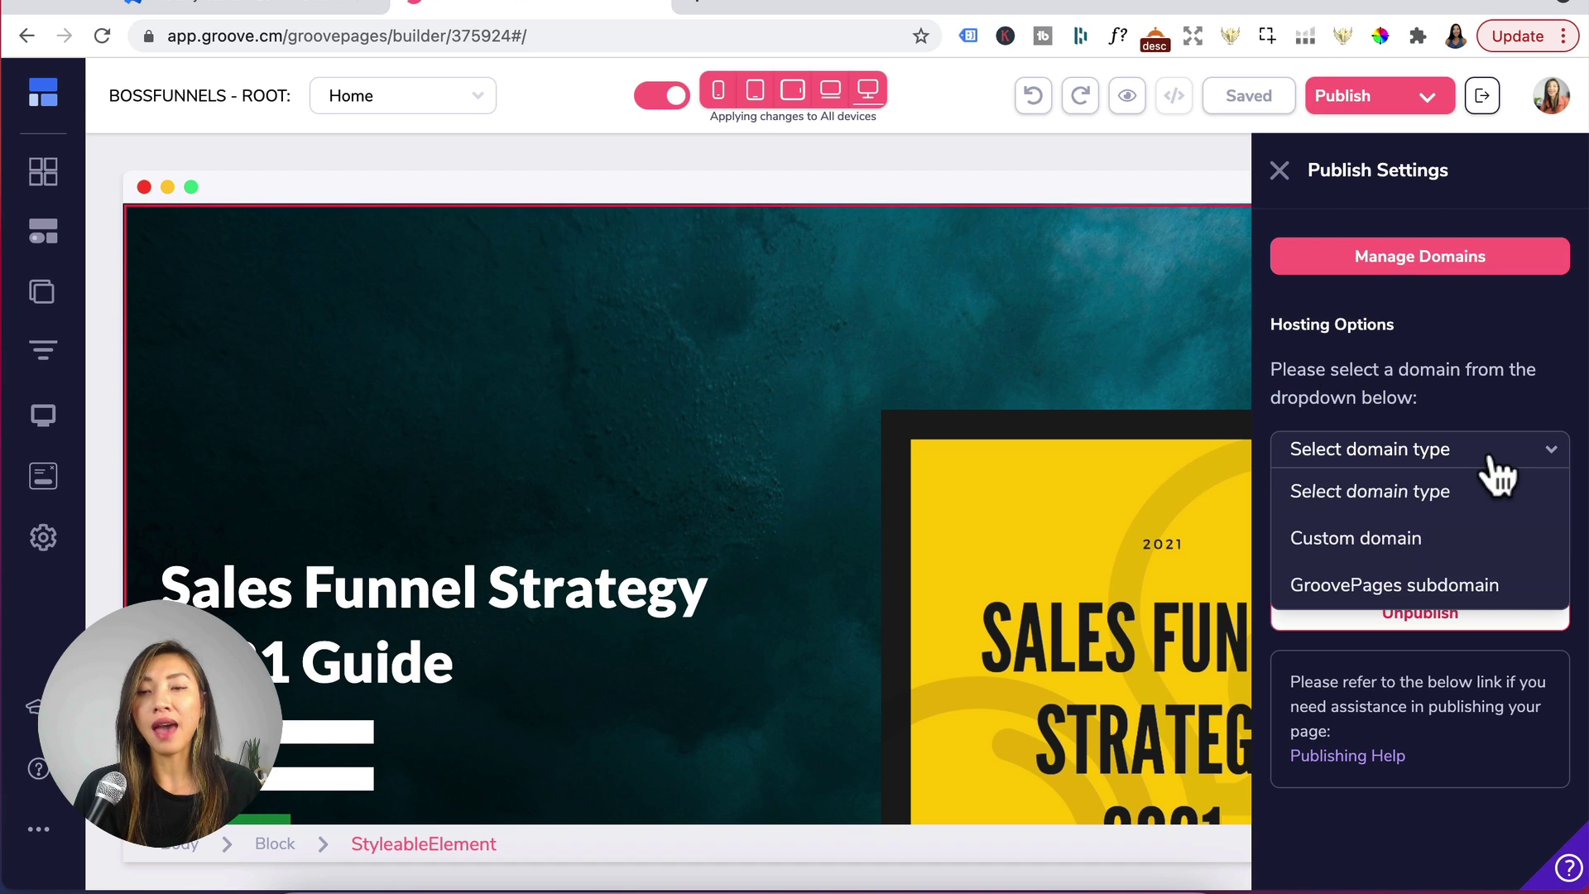
pyautogui.click(1352, 543)
pyautogui.click(1352, 536)
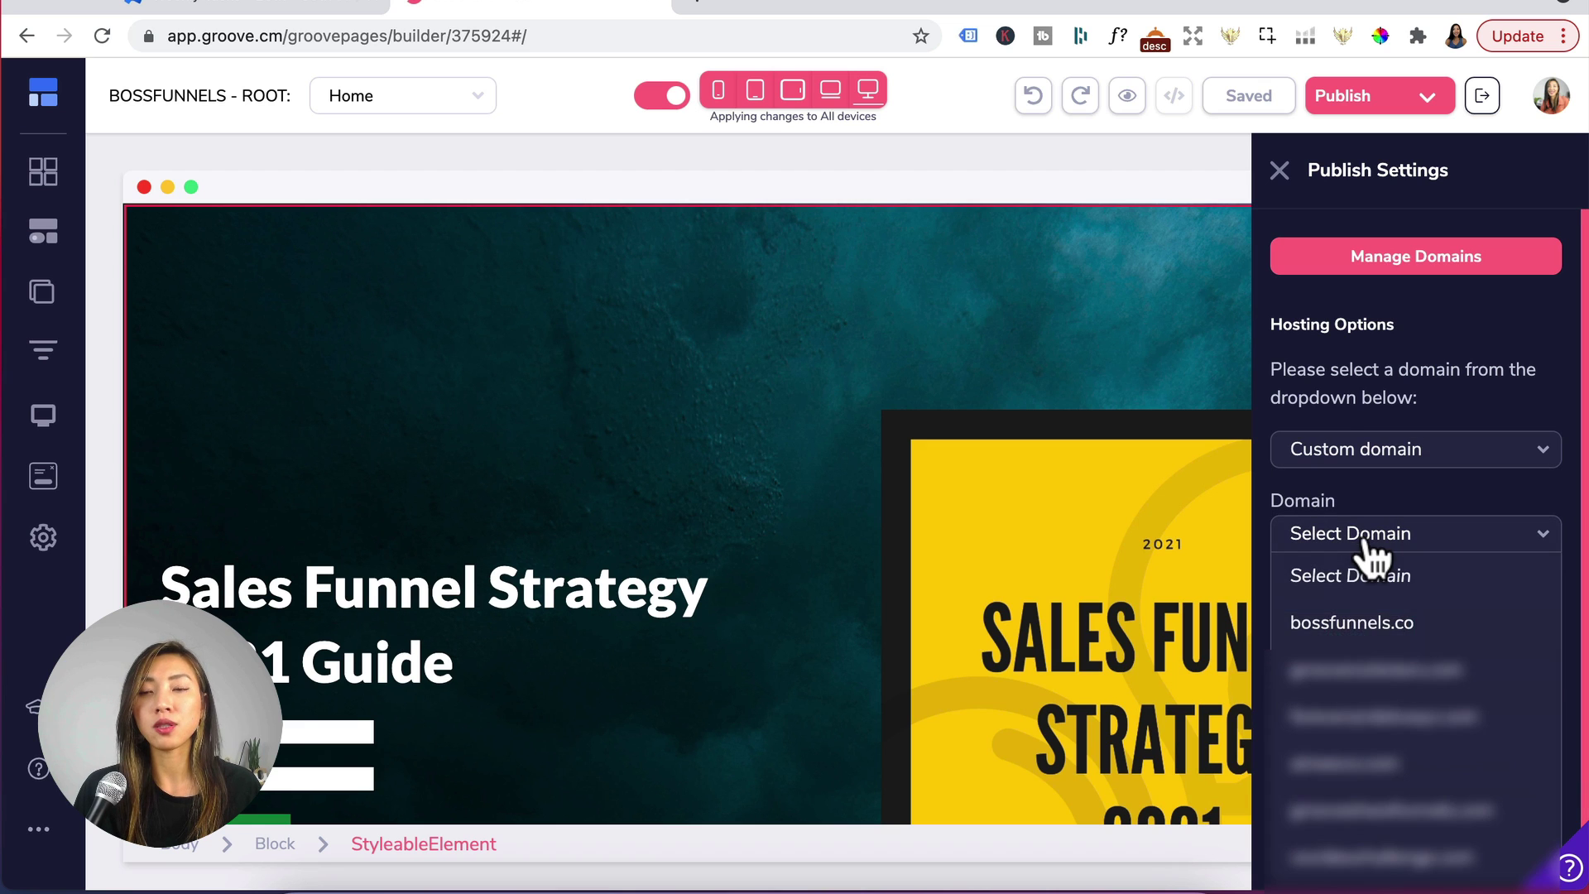
pyautogui.click(1357, 622)
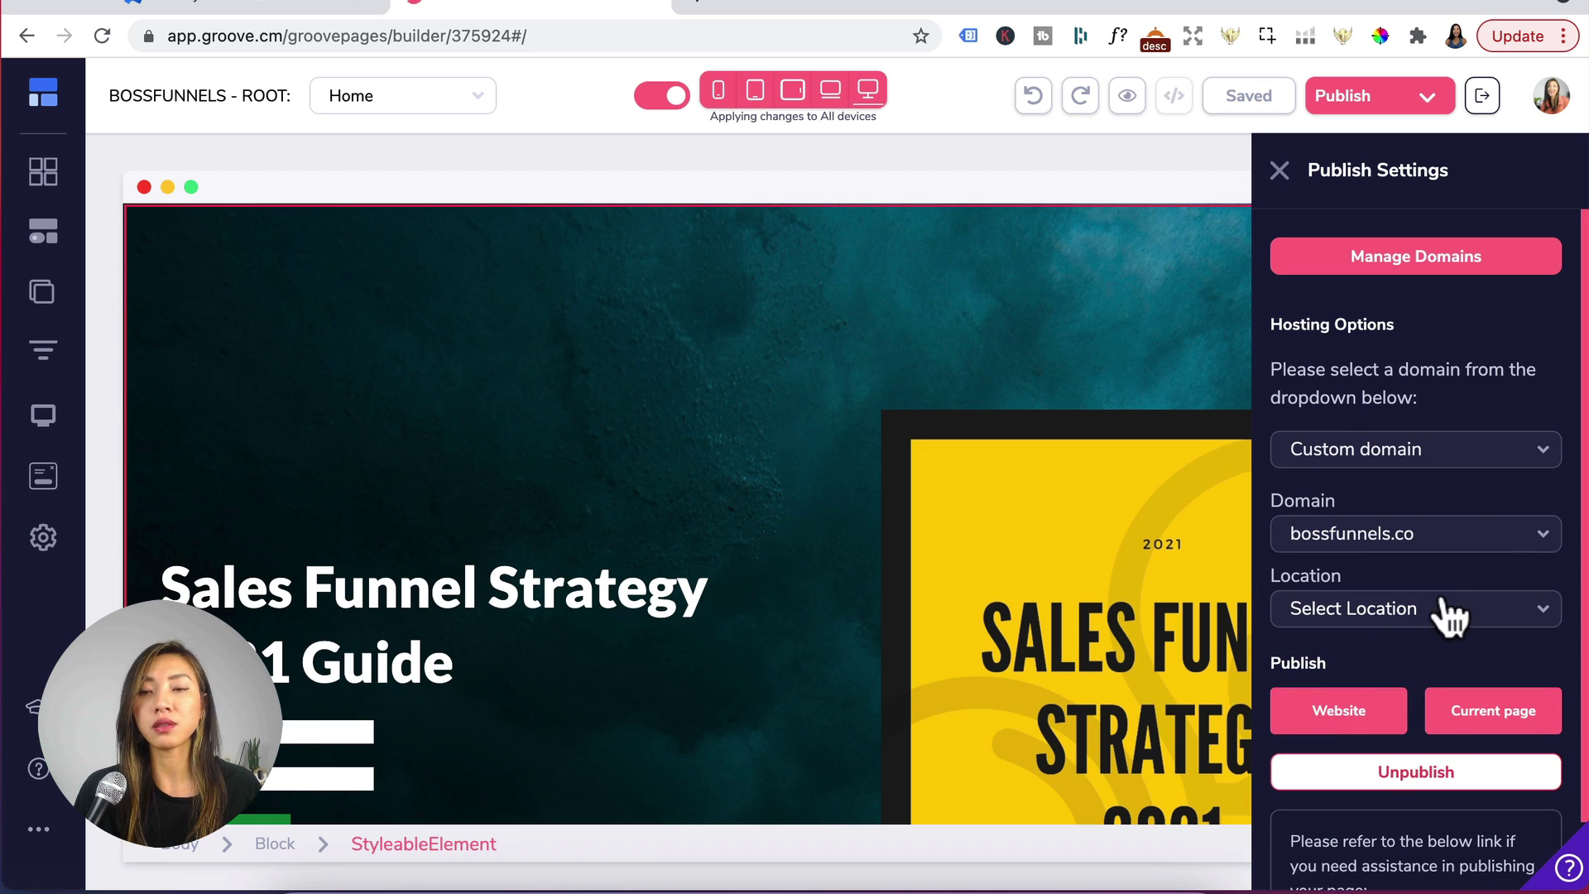
pyautogui.click(1377, 622)
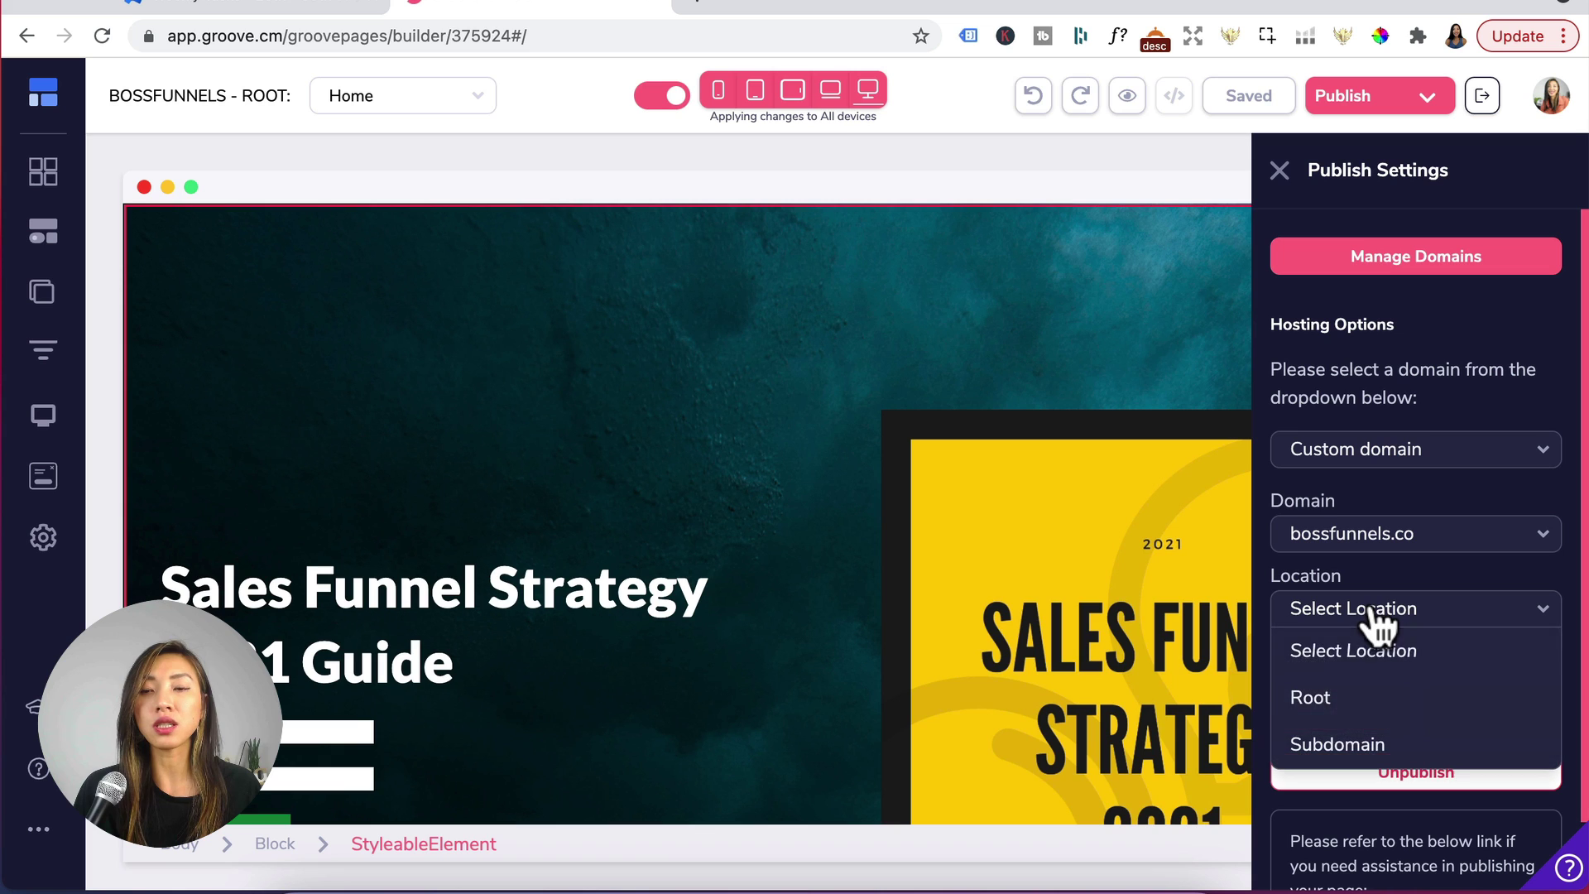
pyautogui.click(1313, 700)
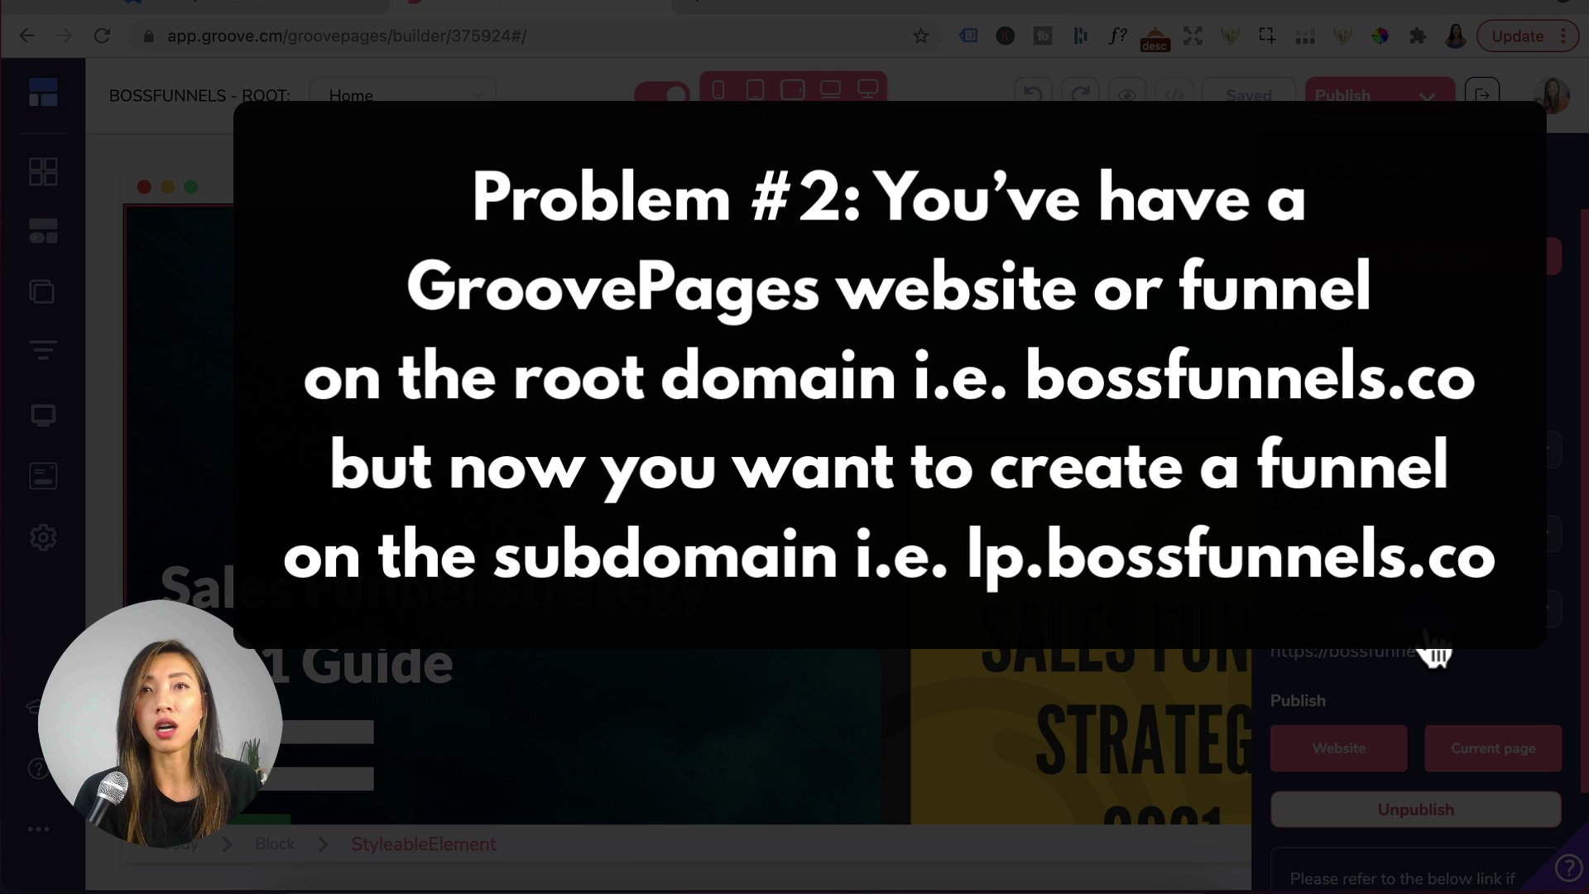
pyautogui.click(1427, 627)
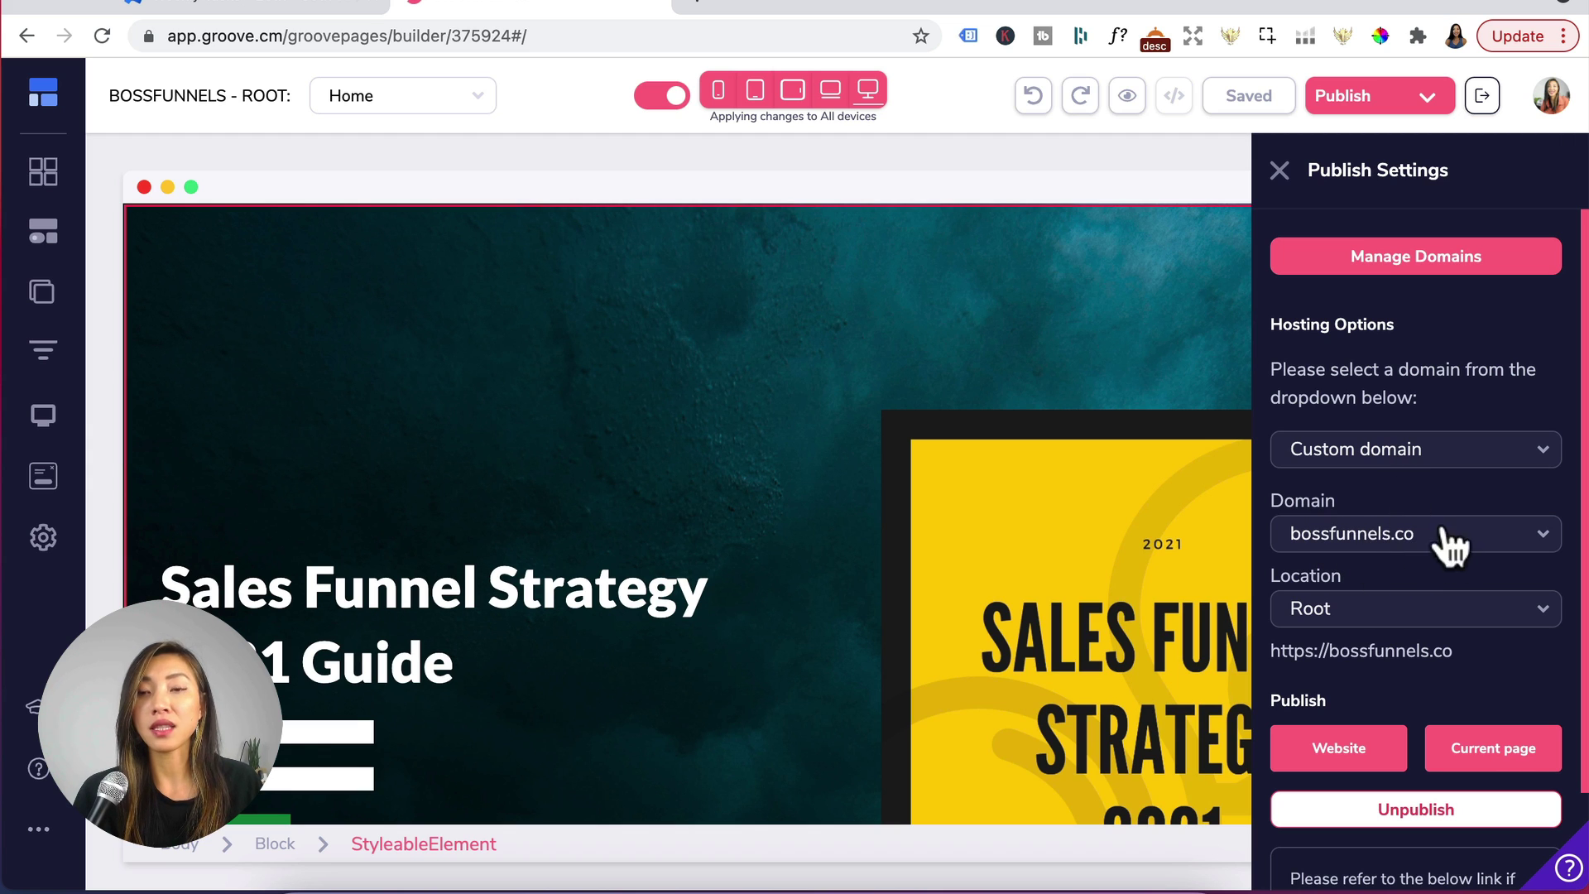
# Switch the location to Subdomain, check the subdomain list, then open the cloned site's publish settings
pyautogui.click(1390, 617)
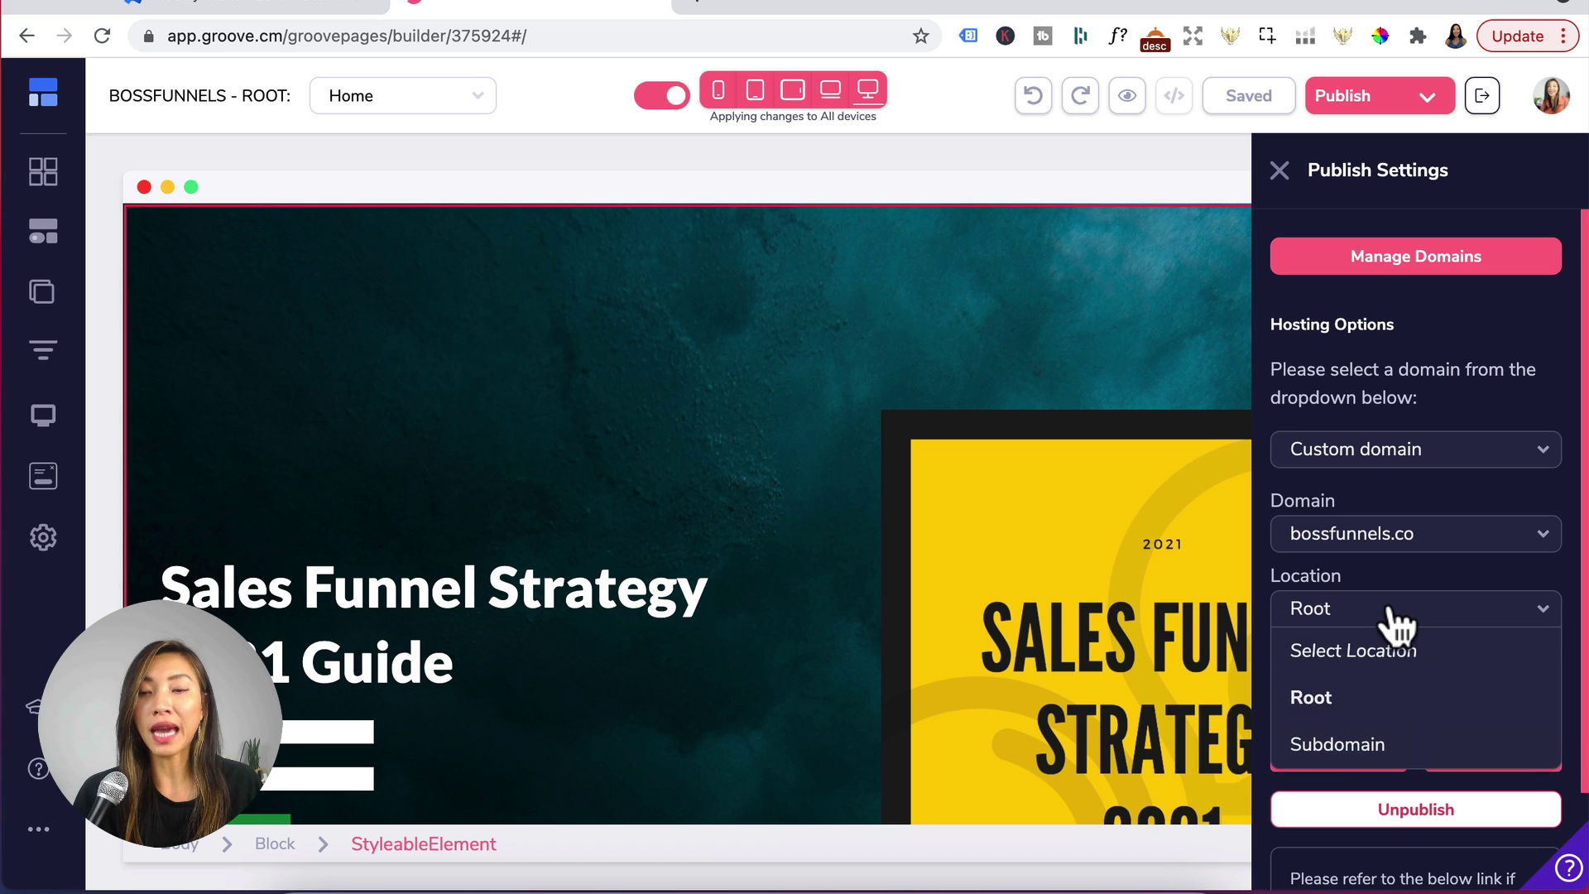
pyautogui.click(1335, 738)
pyautogui.click(1390, 691)
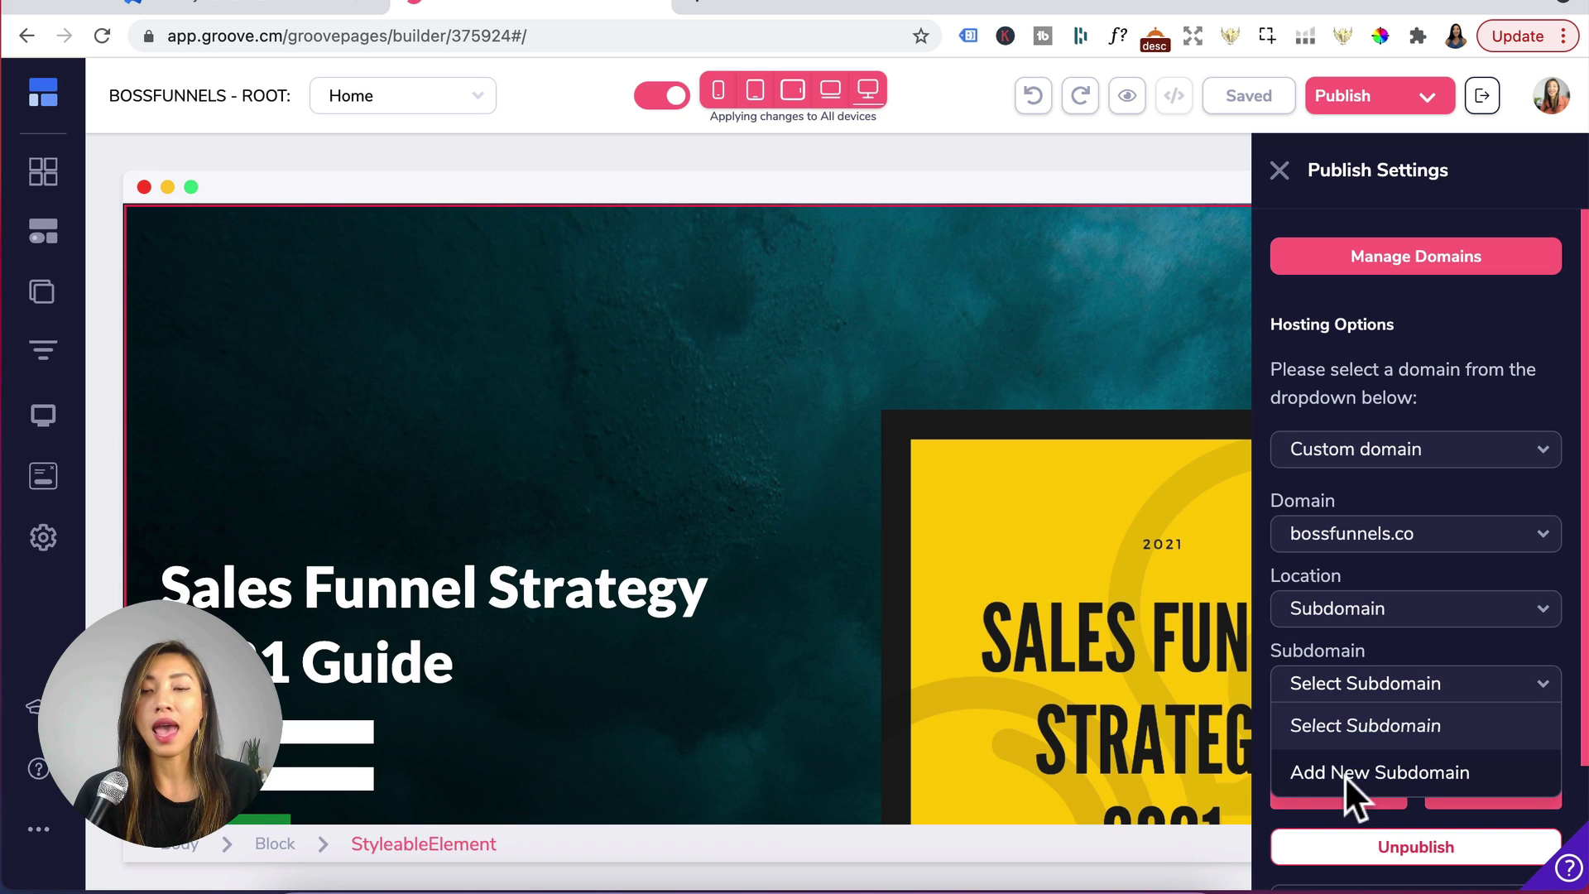
pyautogui.click(1400, 773)
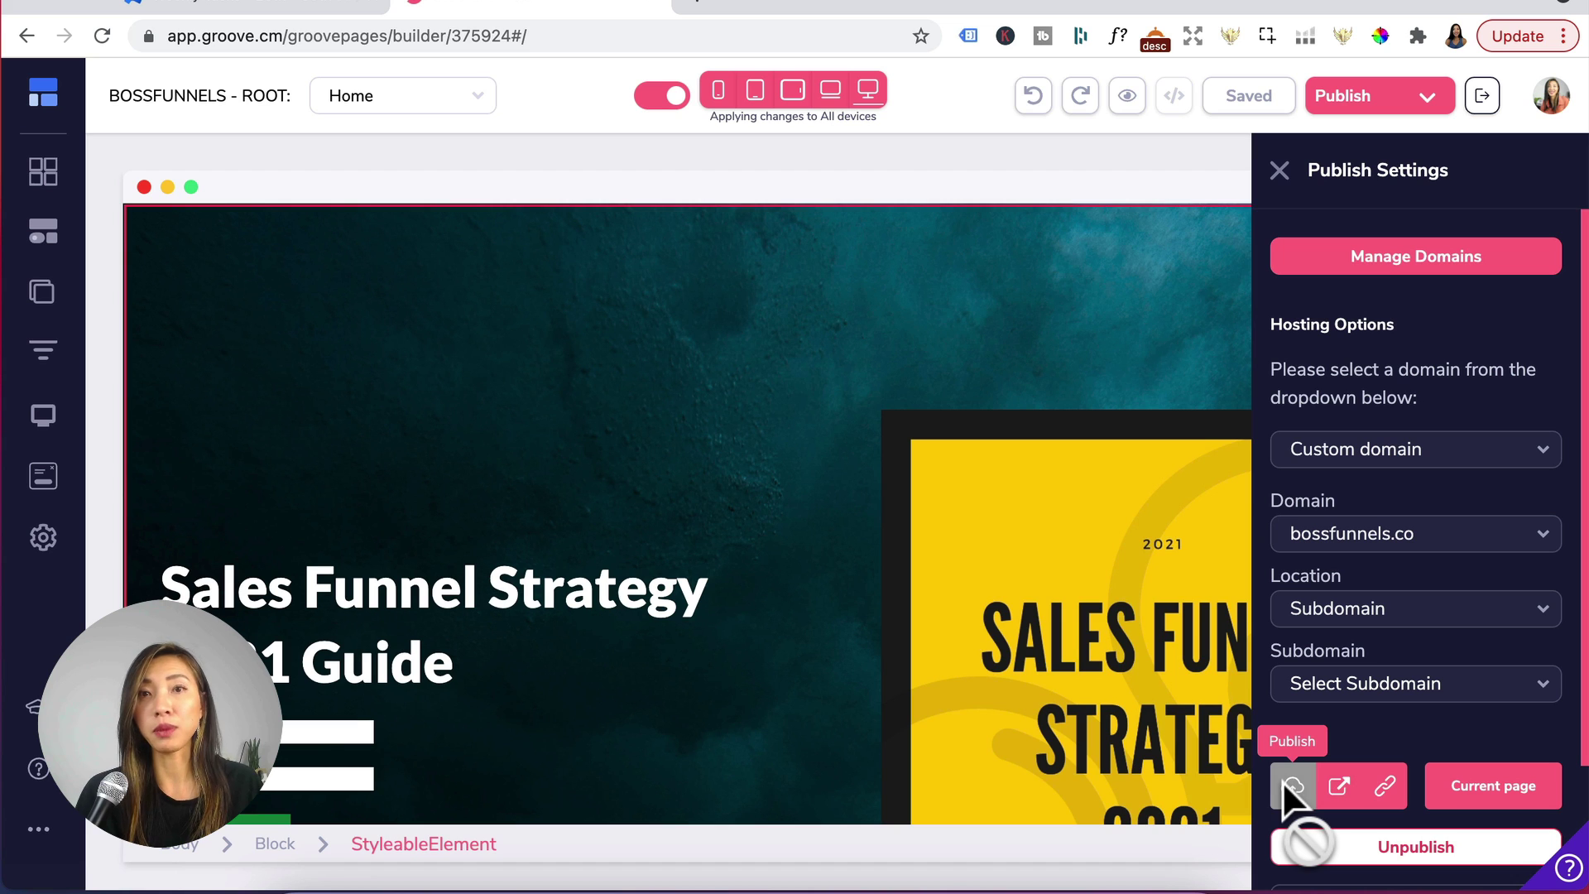
pyautogui.click(992, 692)
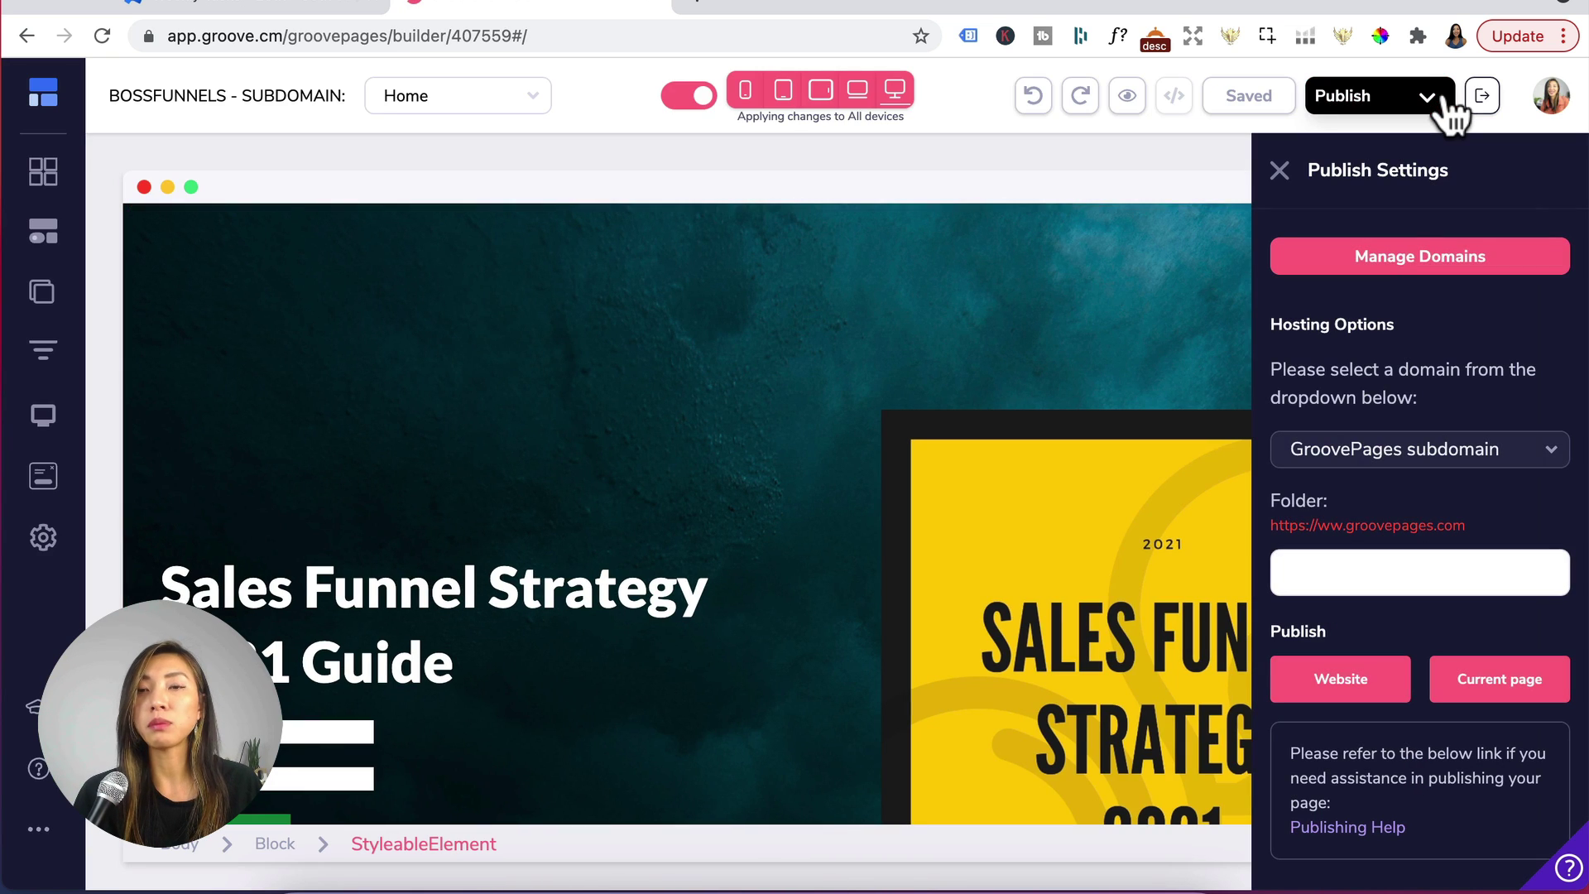
# Set the cloned site to Custom domain hosting on bossfunnels.co with location Subdomain
pyautogui.click(1457, 451)
pyautogui.click(1374, 524)
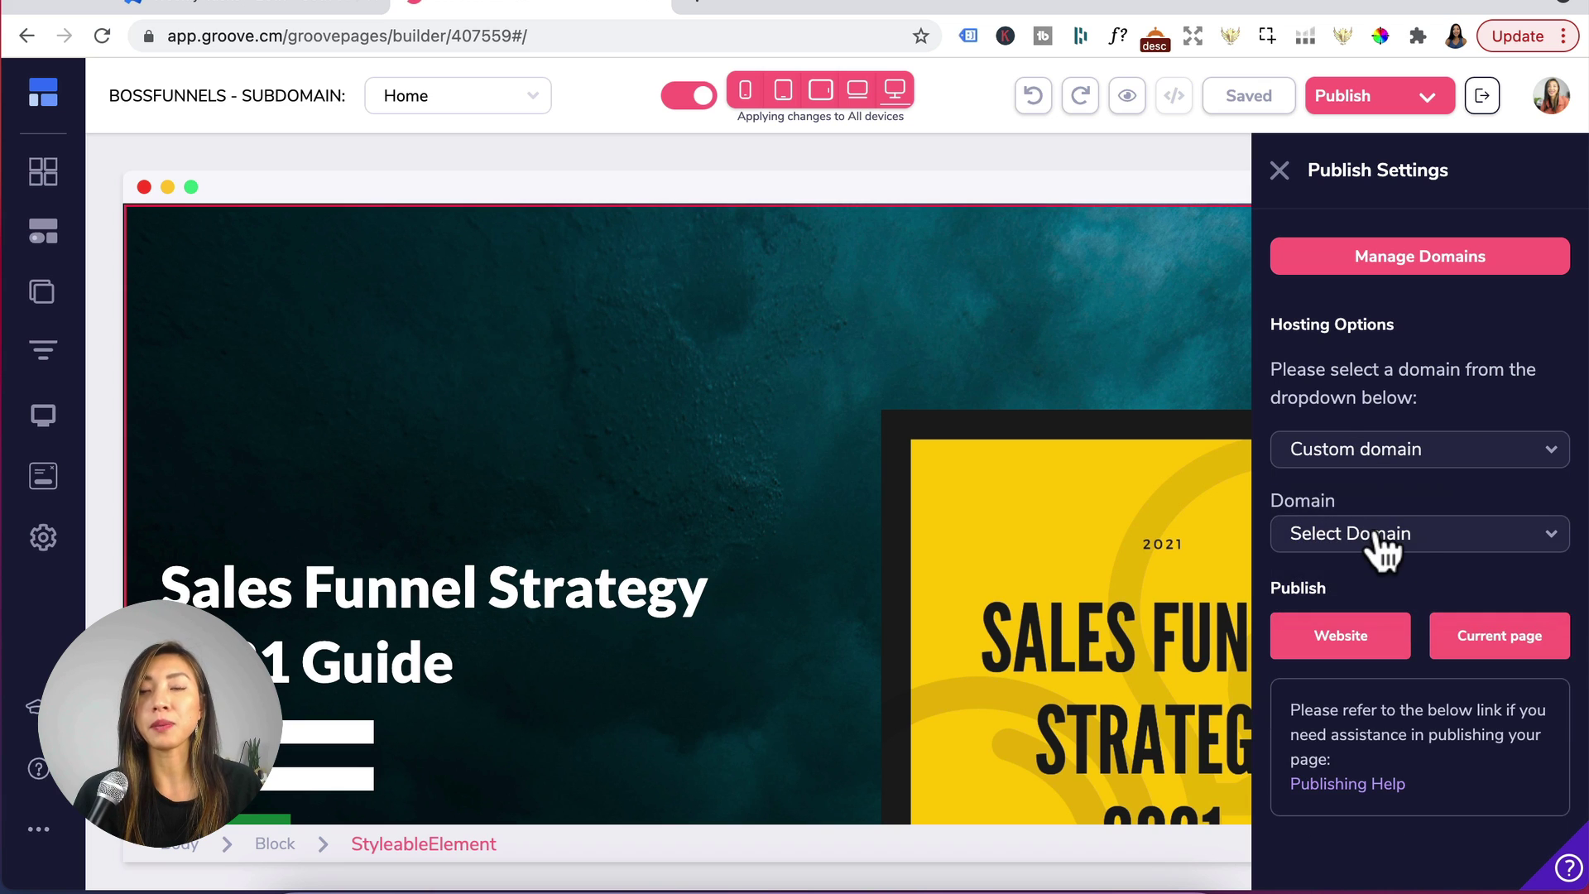
pyautogui.click(1378, 537)
pyautogui.click(1345, 630)
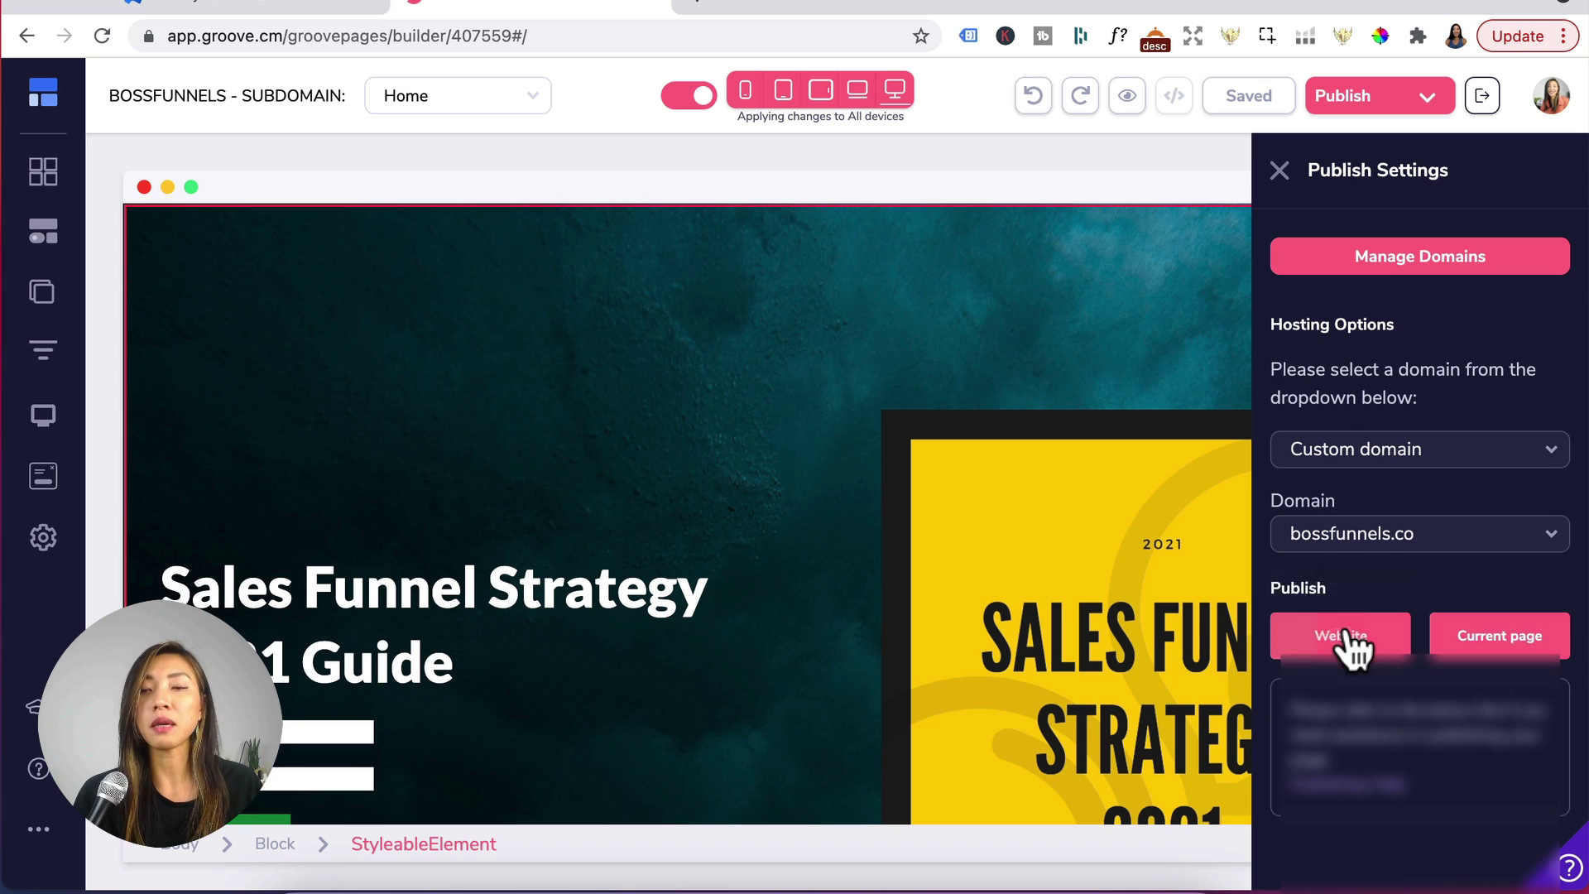
pyautogui.click(1348, 612)
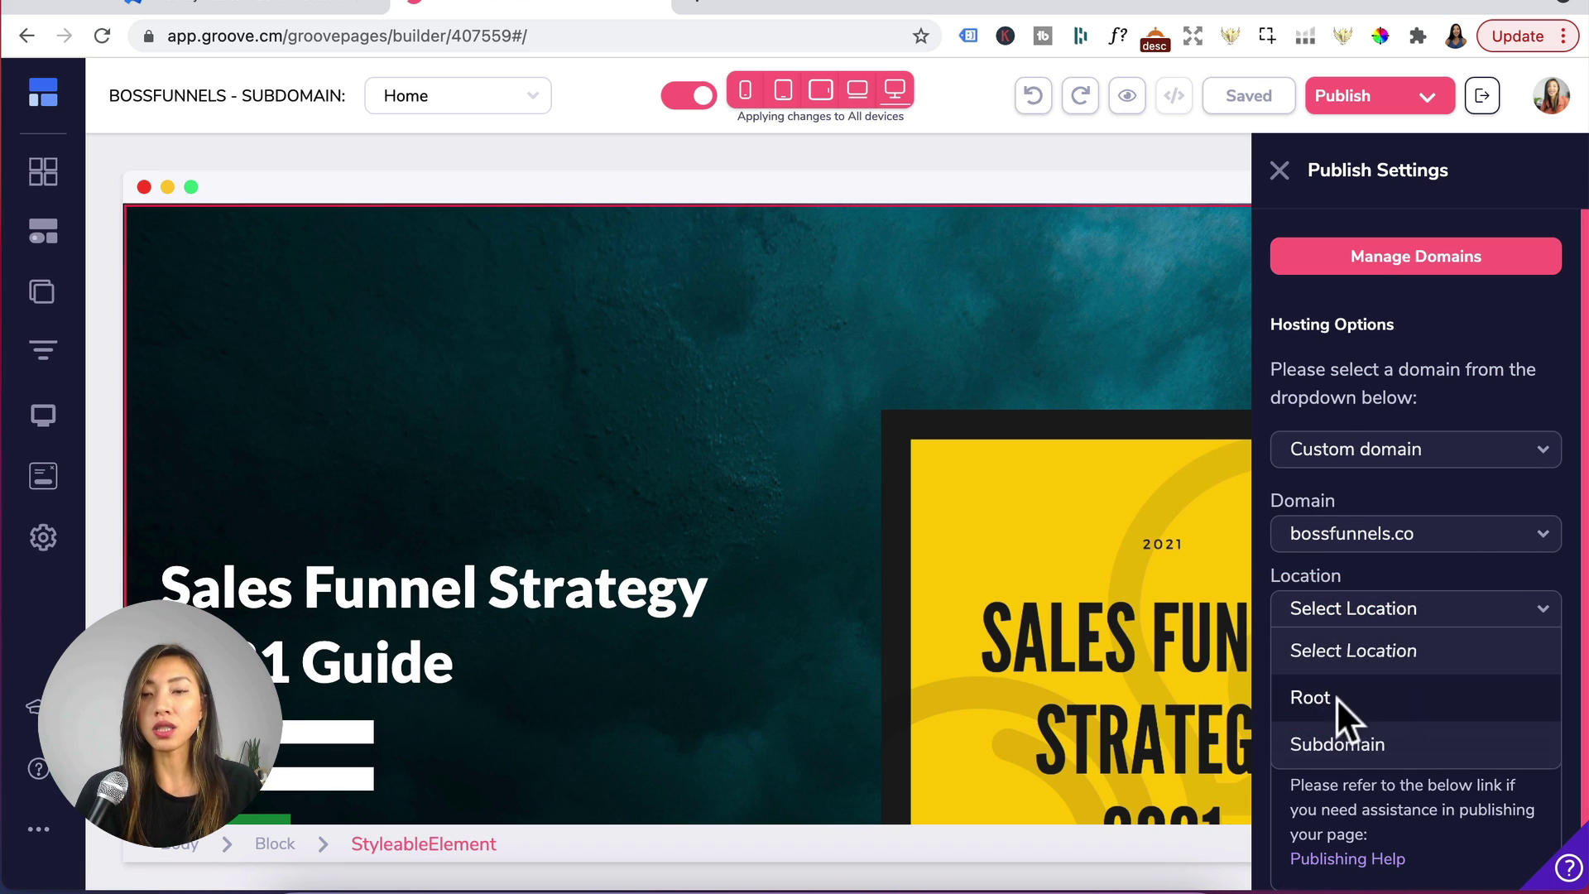
pyautogui.click(1333, 739)
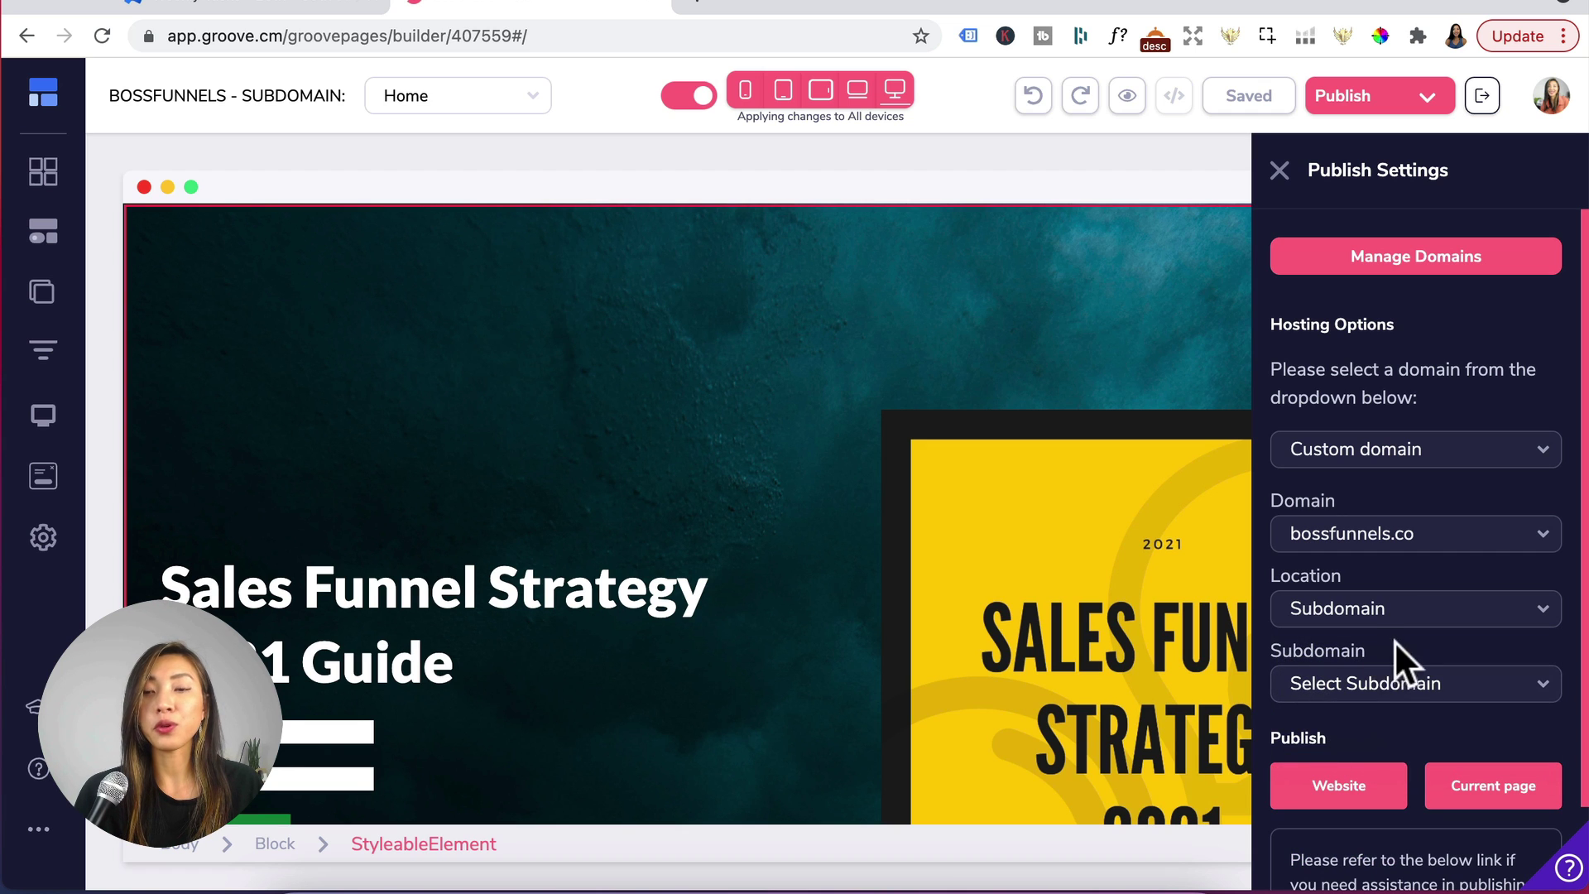
# Add the new subdomain 'funnels' so the site publishes at funnels.bossfunnels.co
pyautogui.click(1377, 695)
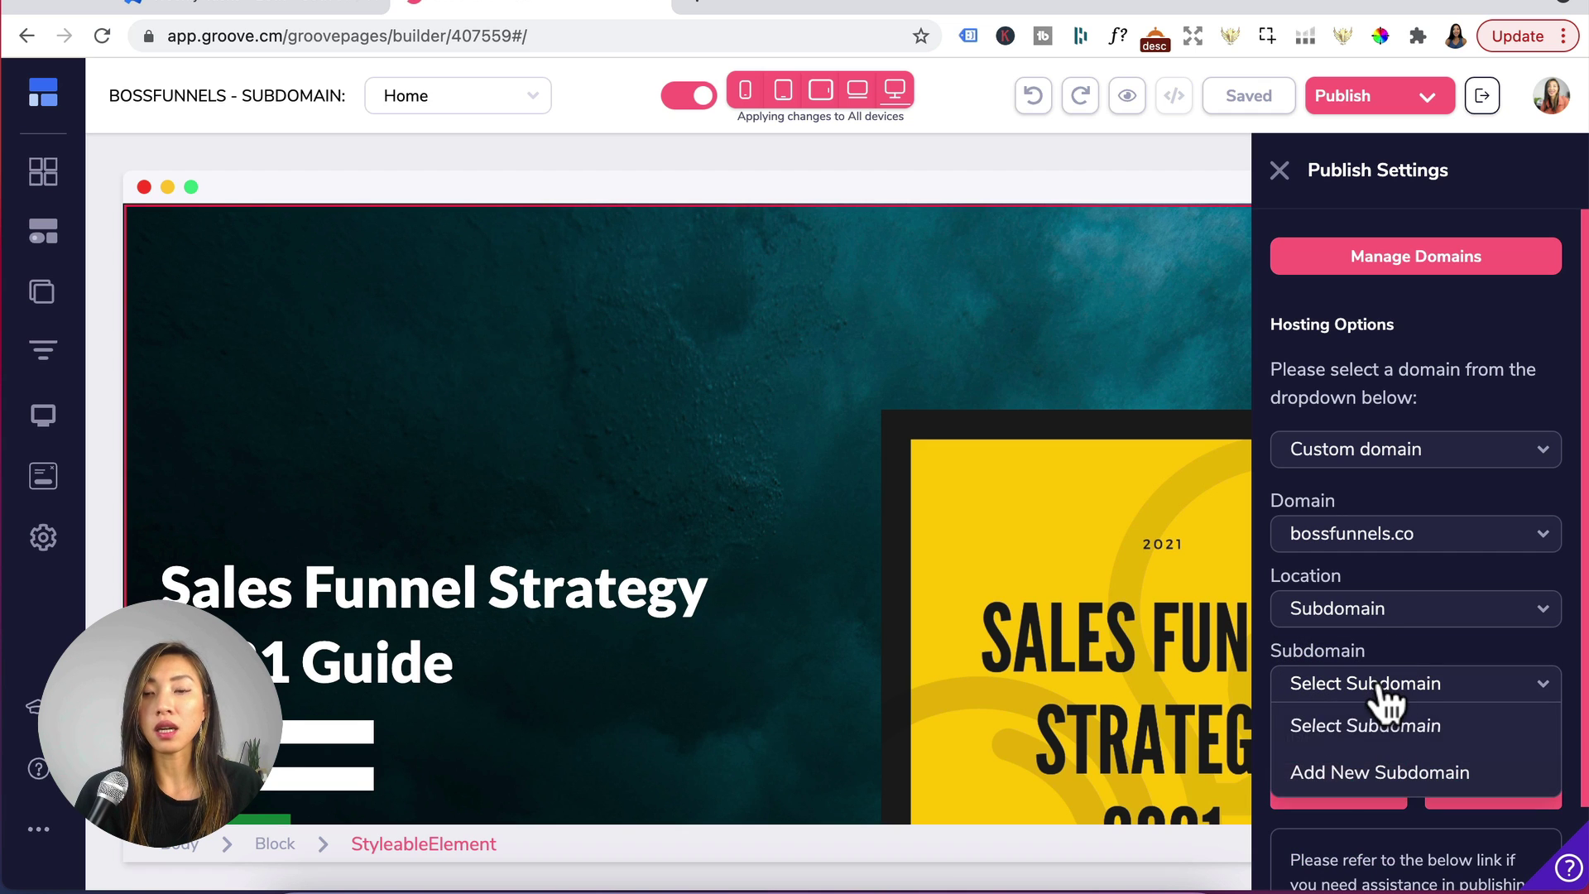
pyautogui.click(1338, 773)
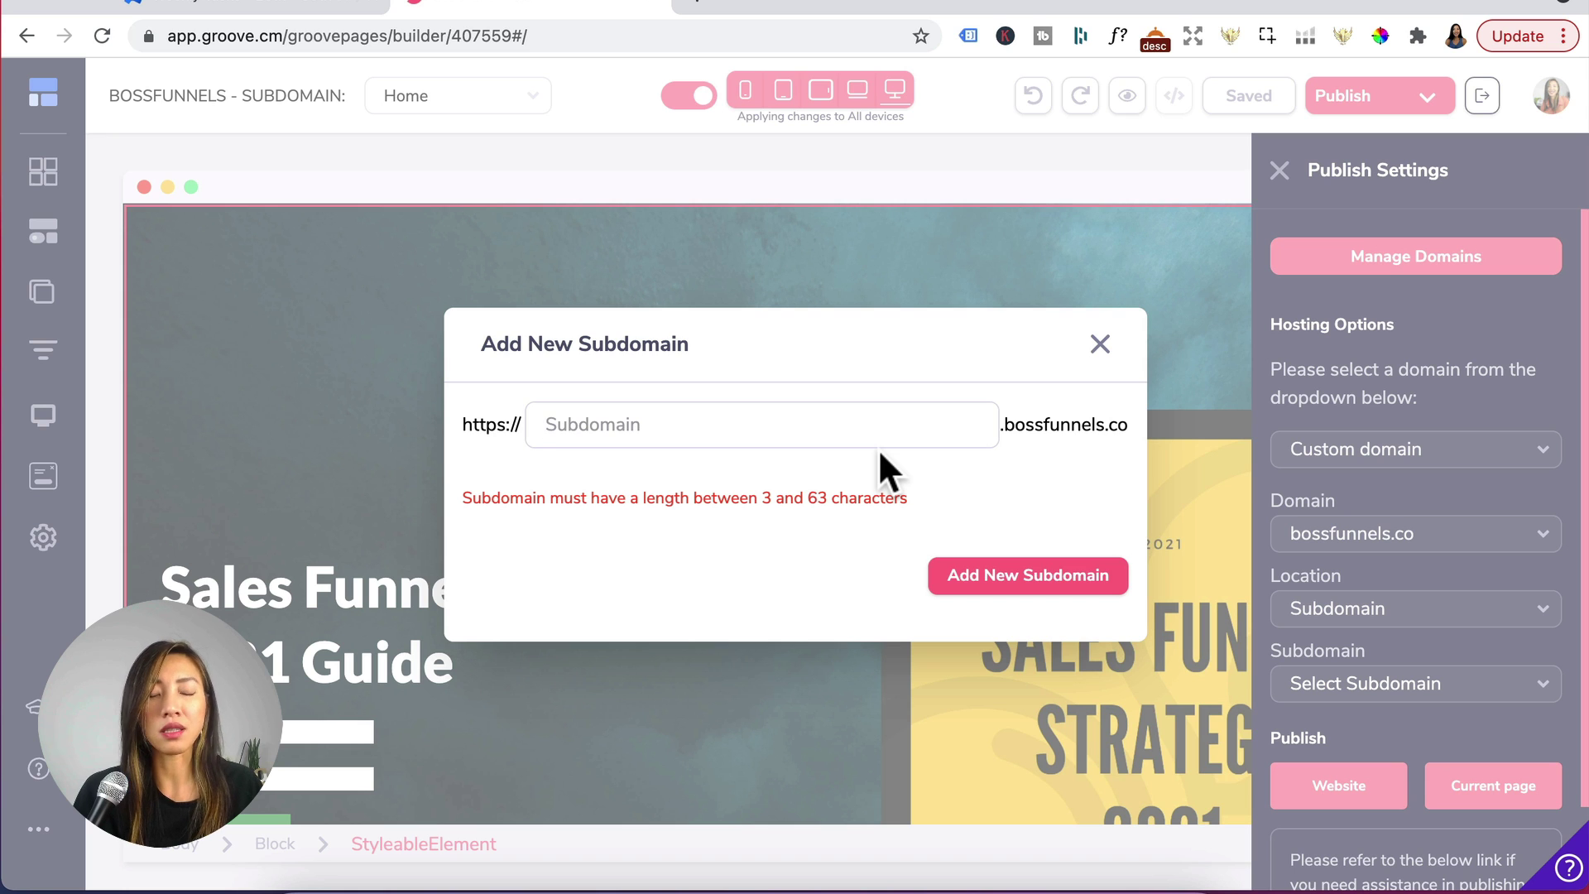
pyautogui.write('funnel')
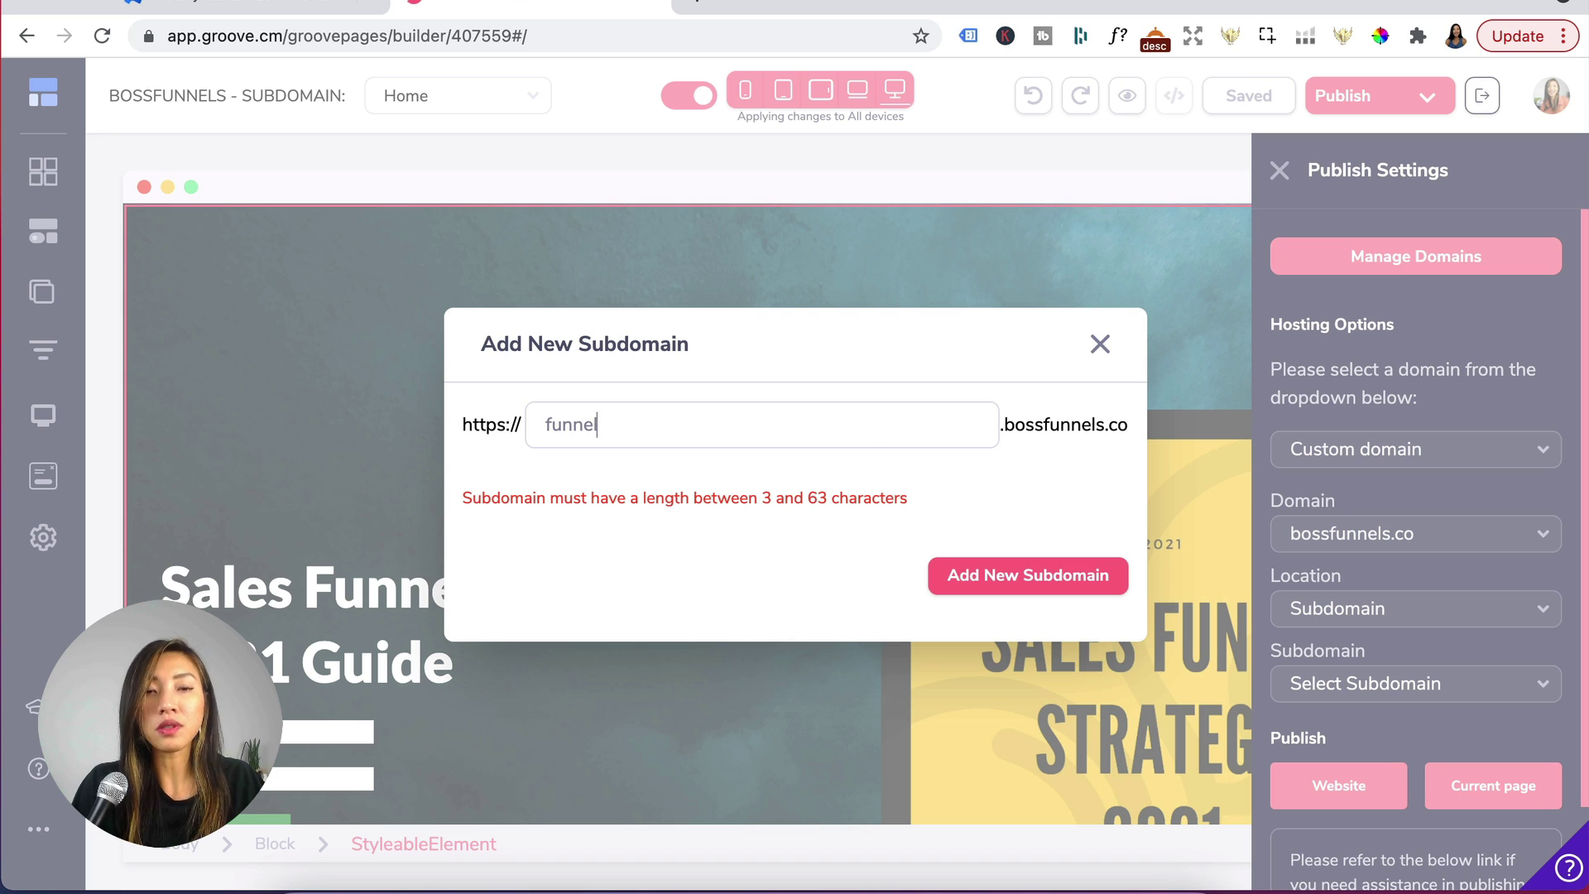
pyautogui.write('s')
pyautogui.click(1036, 571)
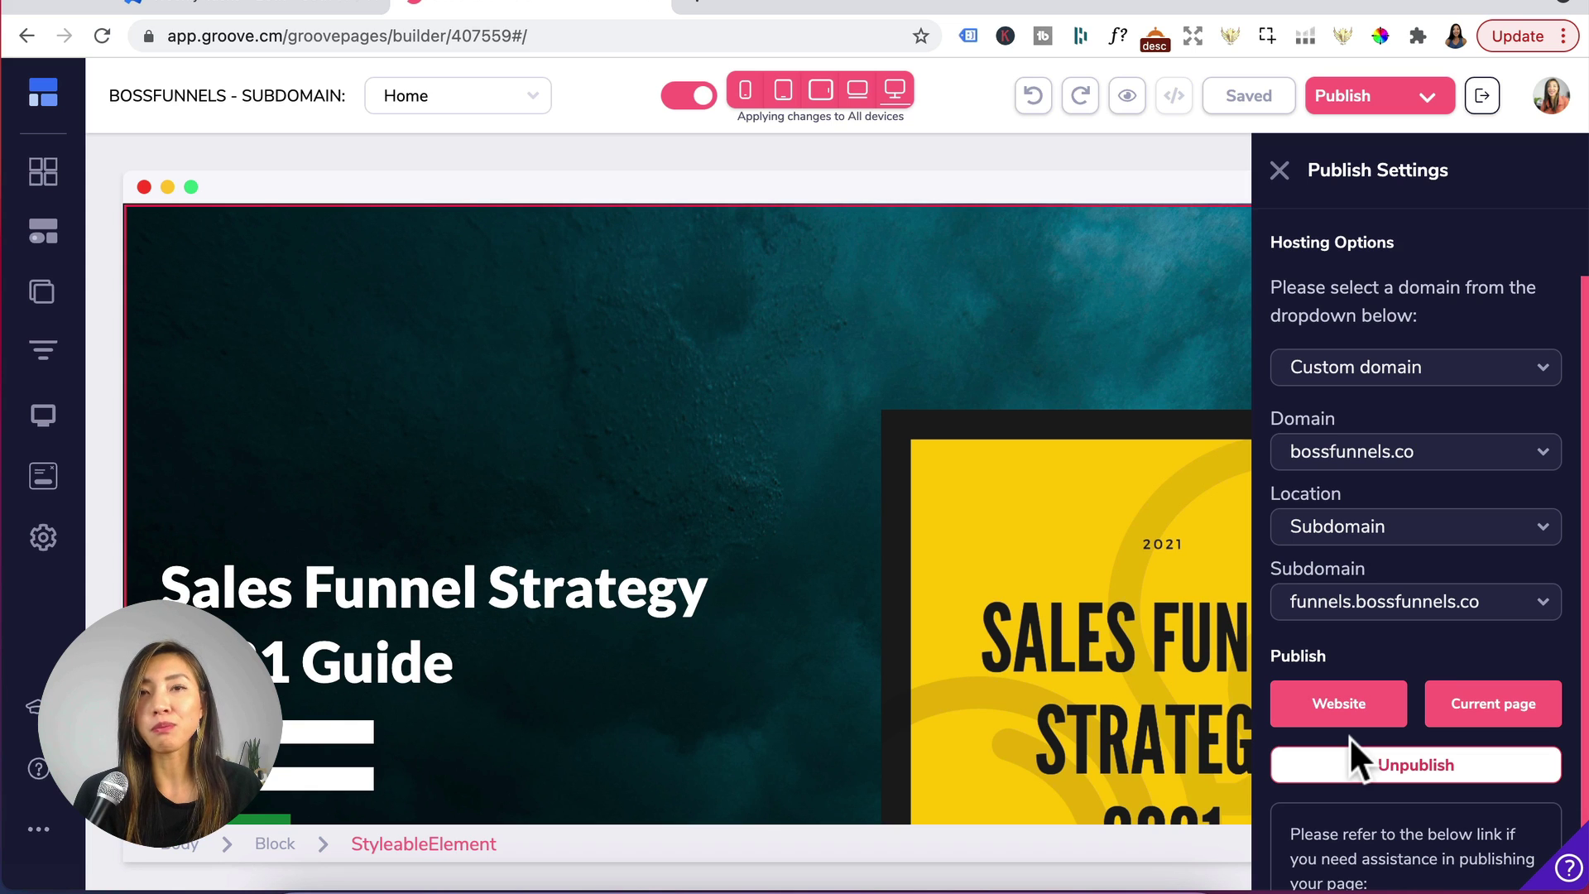
pyautogui.moveTo(1346, 710)
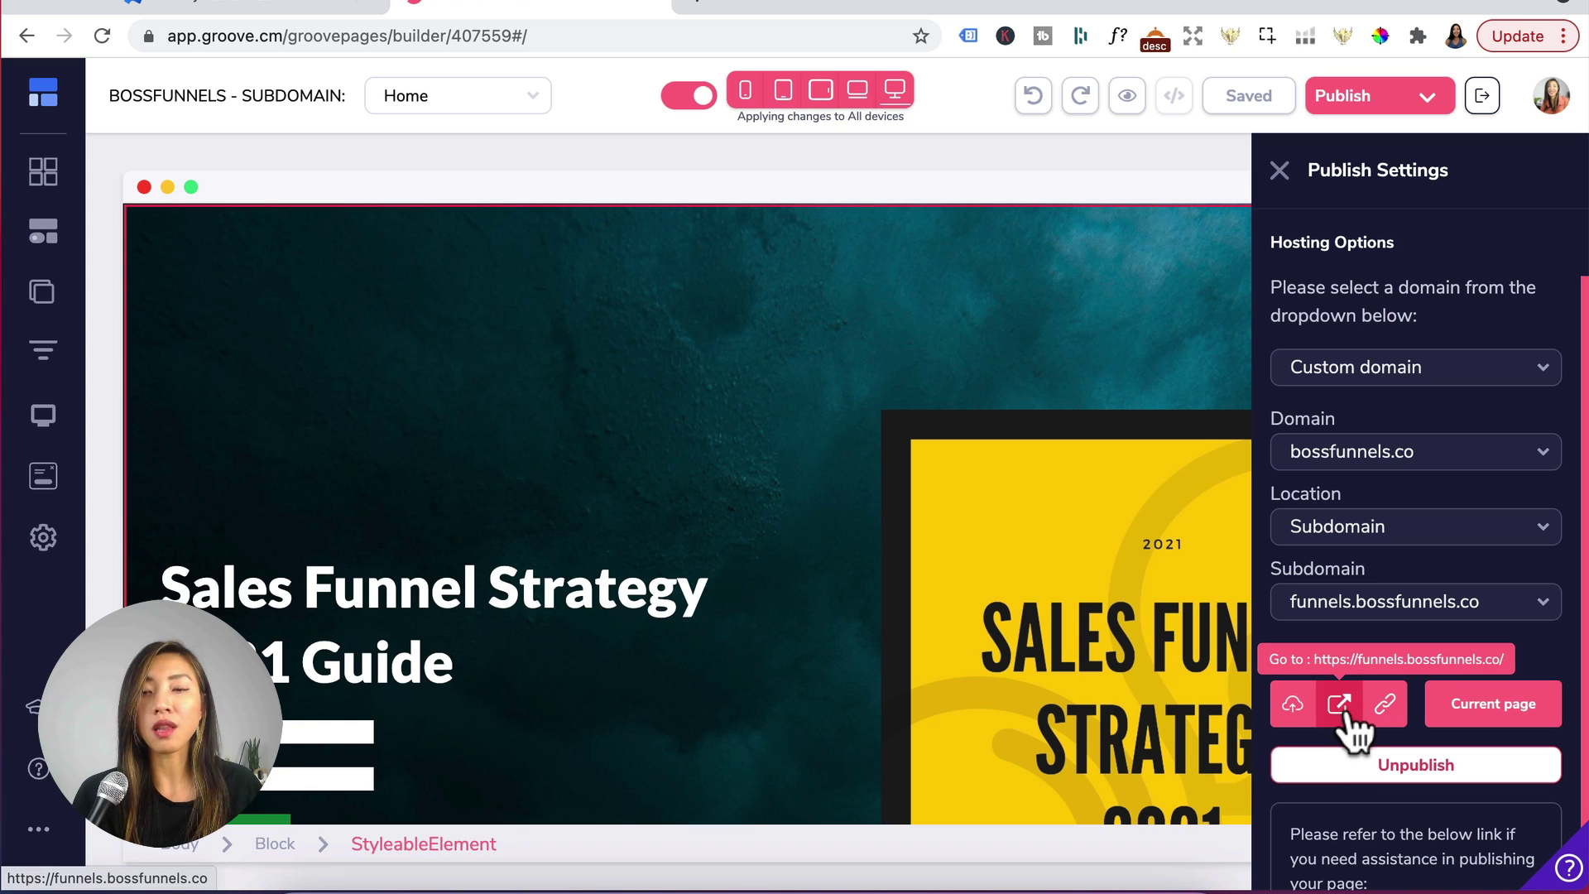
pyautogui.click(1340, 705)
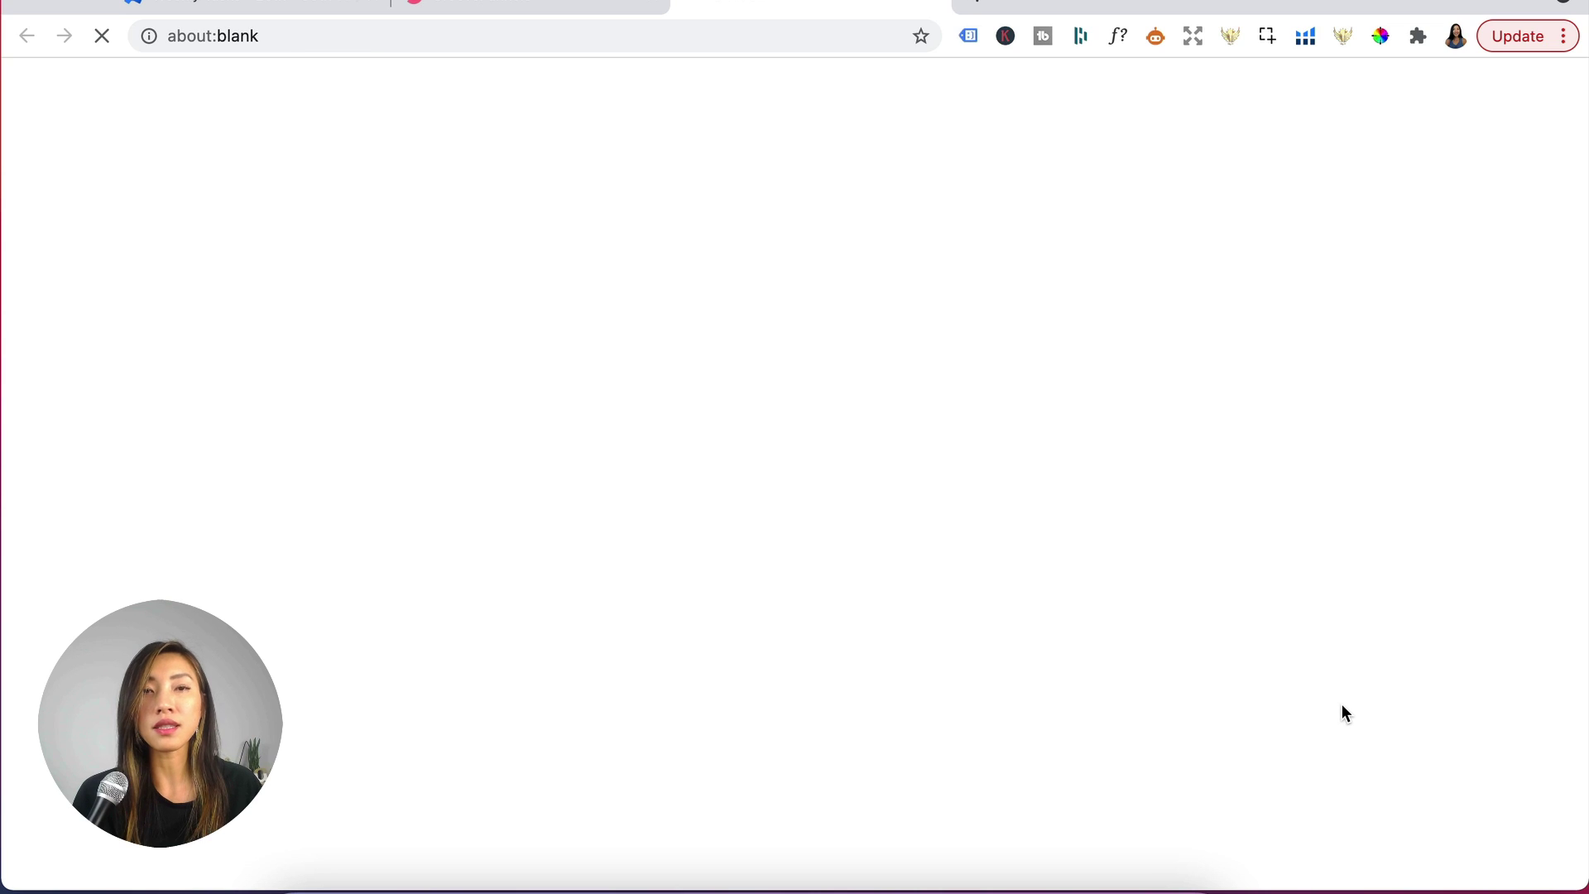